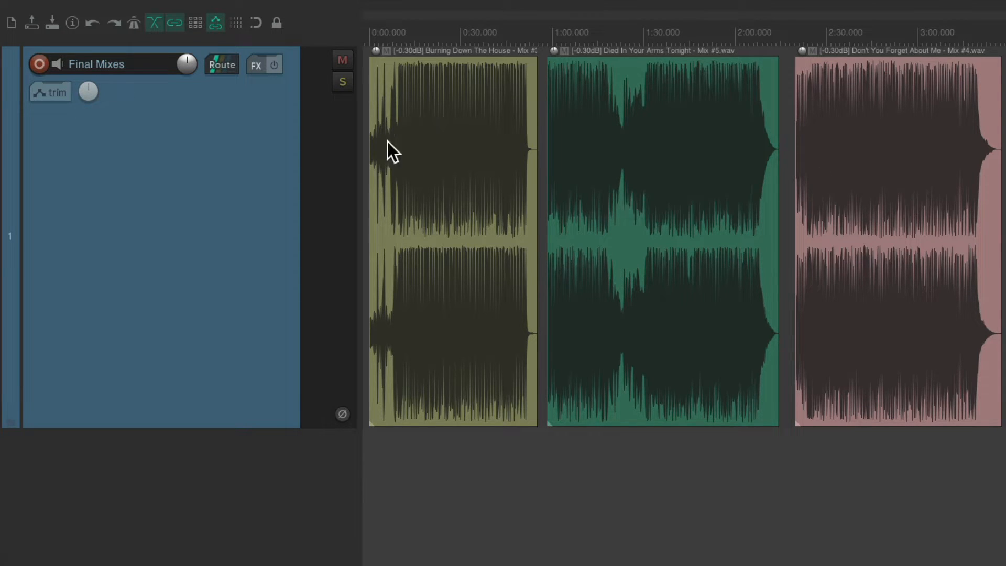
pyautogui.scroll(3, 384, 150)
pyautogui.scroll(3, 383, 151)
pyautogui.scroll(2, 384, 150)
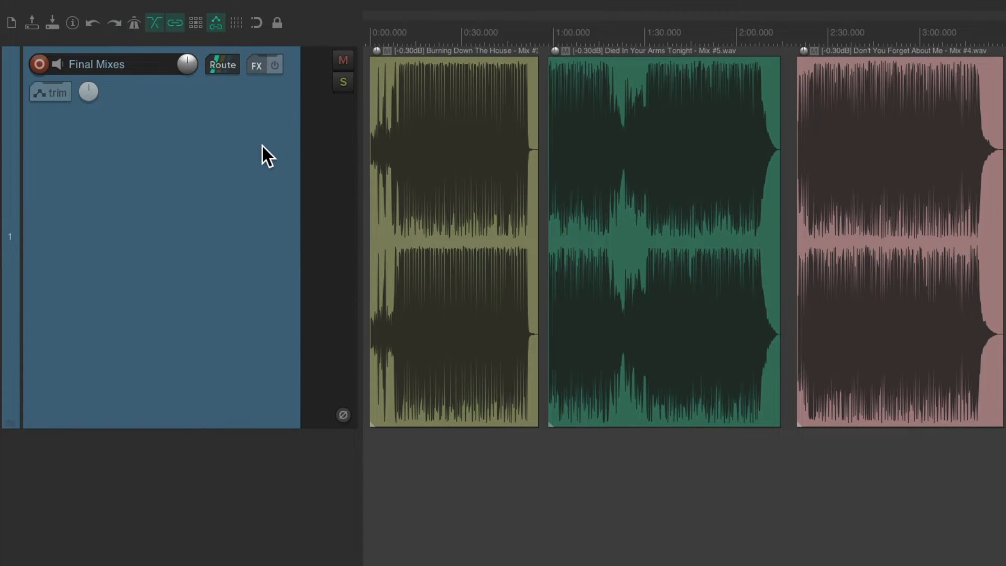
# Enable Item settings > Display item ruler > Item time on all three Final Mixes song items
pyautogui.click(262, 145)
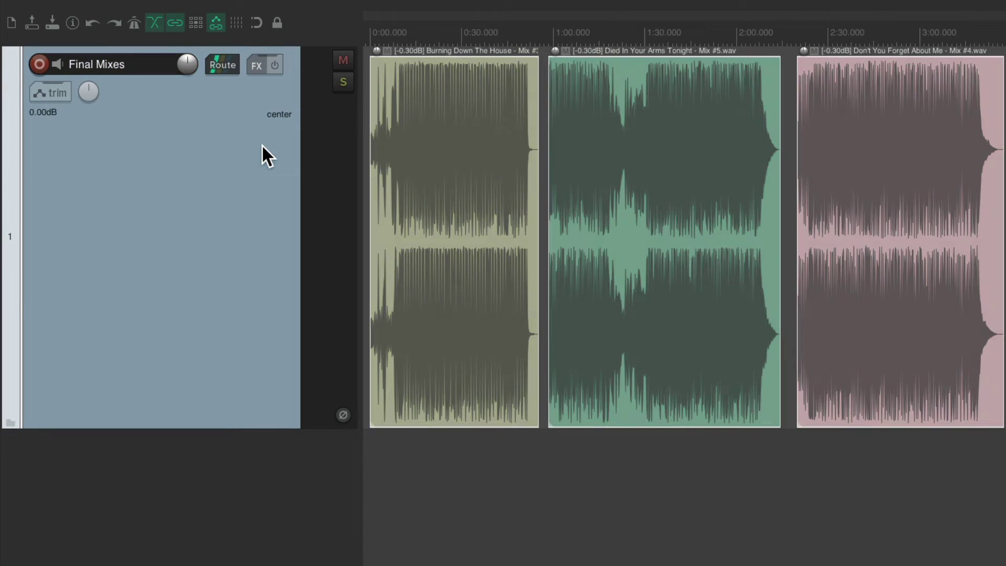
pyautogui.rightClick(737, 79)
pyautogui.moveTo(894, 104)
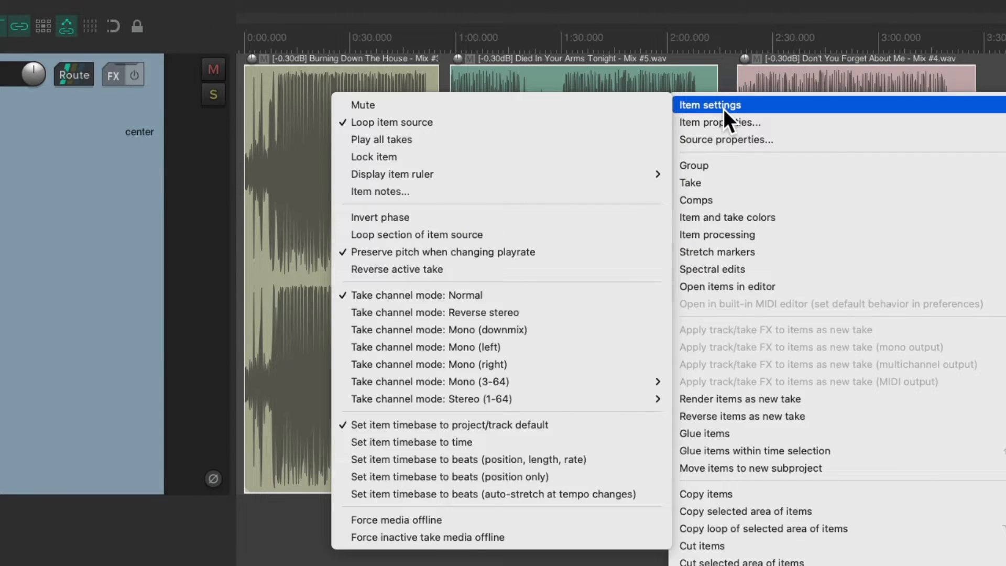
pyautogui.moveTo(575, 174)
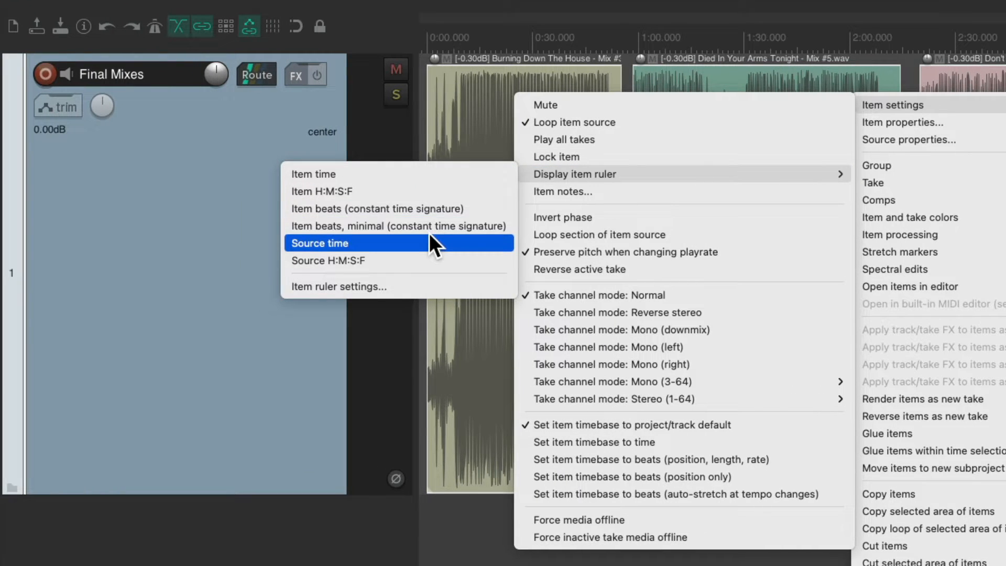
pyautogui.click(434, 178)
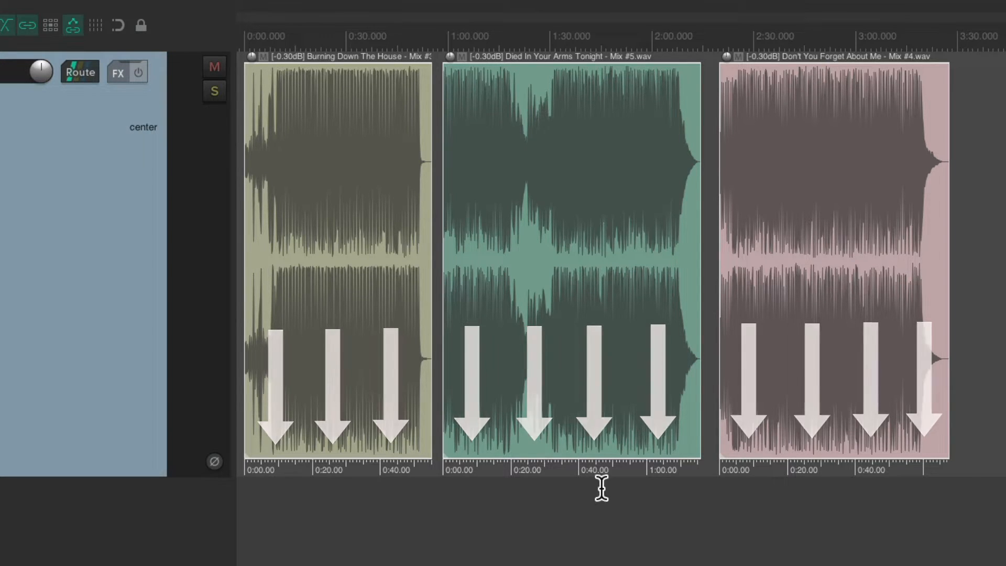
pyautogui.scroll(2, 440, 427)
pyautogui.scroll(3, 441, 426)
pyautogui.scroll(2, 441, 427)
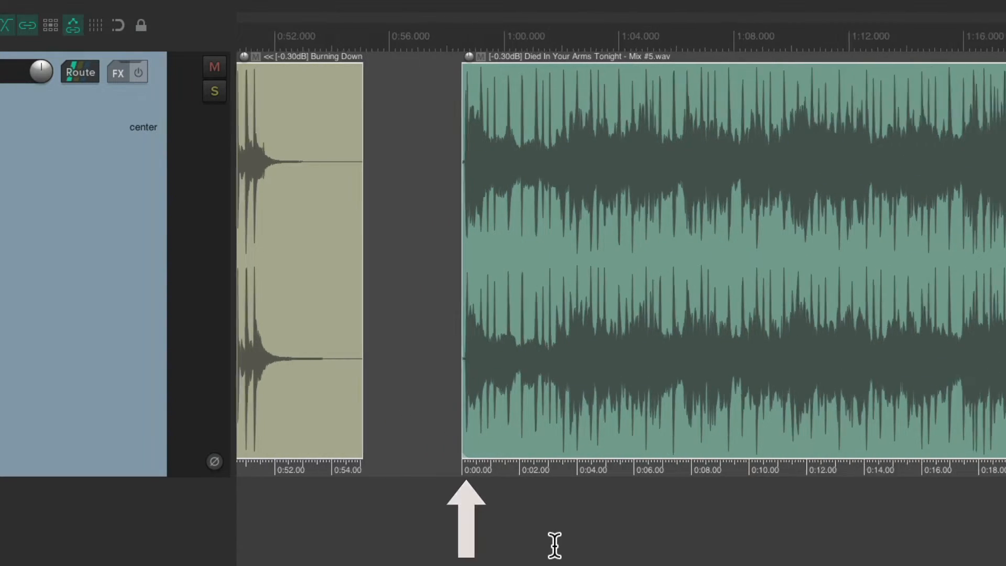
pyautogui.scroll(3, 517, 553)
pyautogui.scroll(1, 591, 392)
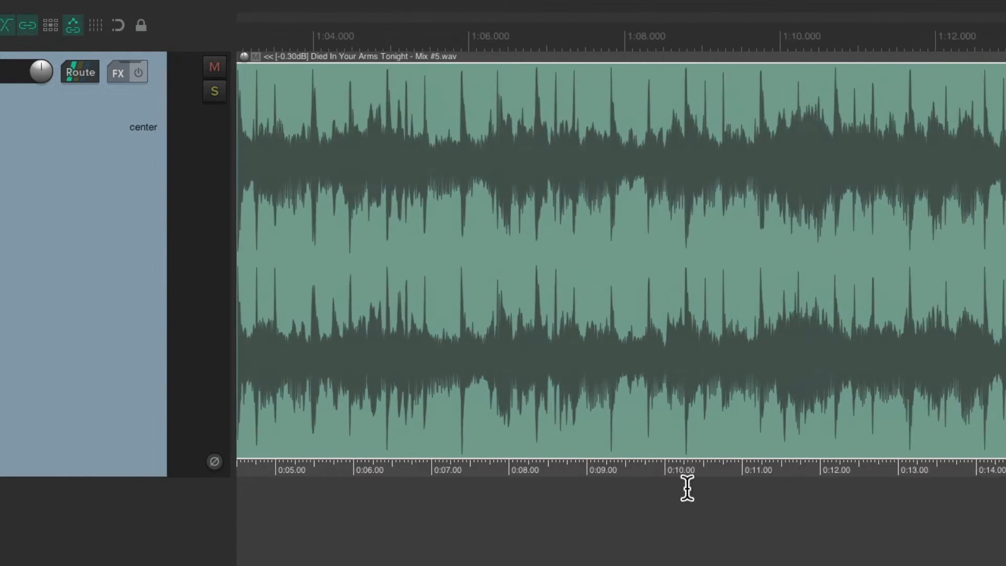
pyautogui.hotkey('ctrl', 'pagedown')
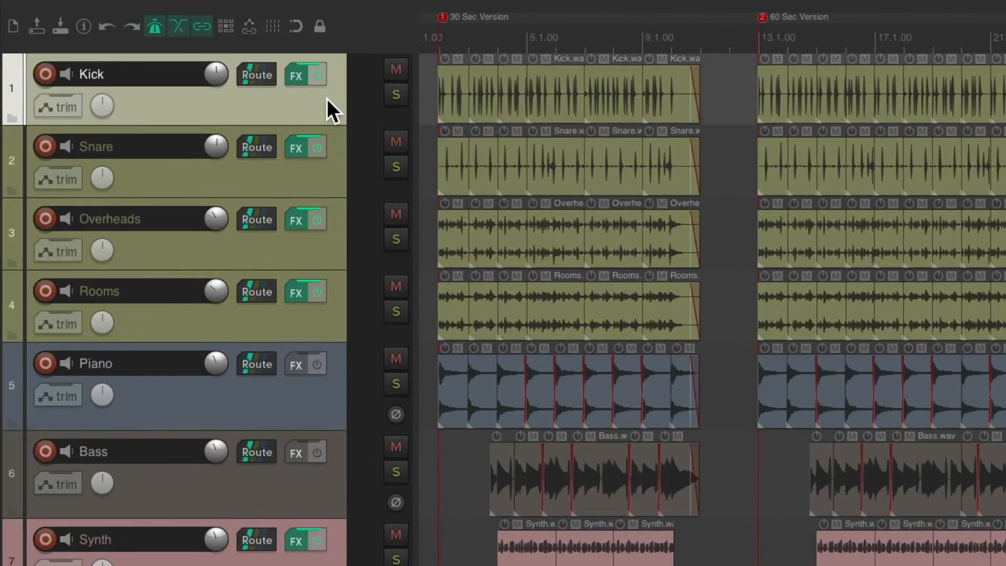
# Insert a track with Ctrl+T, move it above Kick, enlarge it and name it Timestamp
pyautogui.hotkey('ctrl', 't')
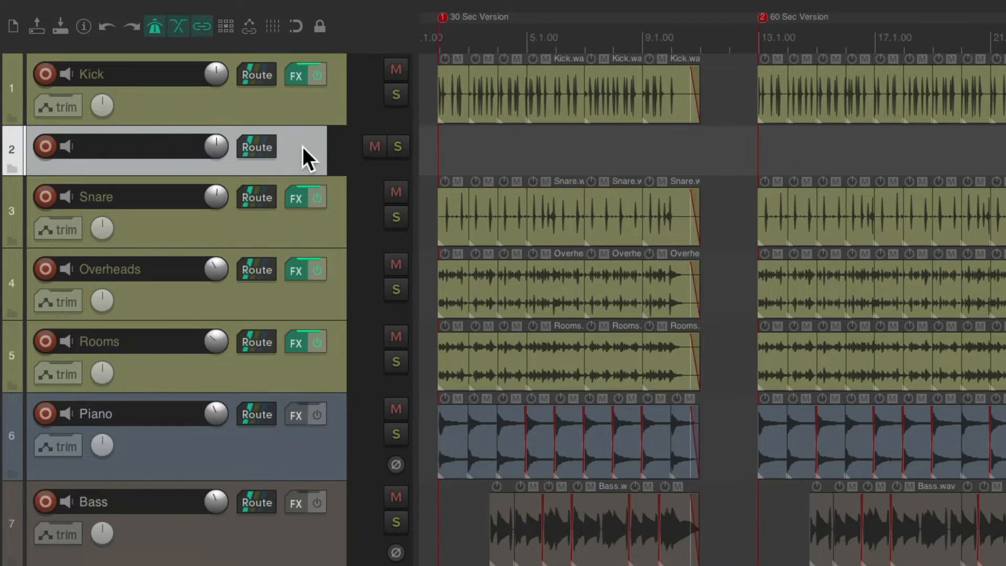
pyautogui.moveTo(306, 157); pyautogui.dragTo(303, 63)
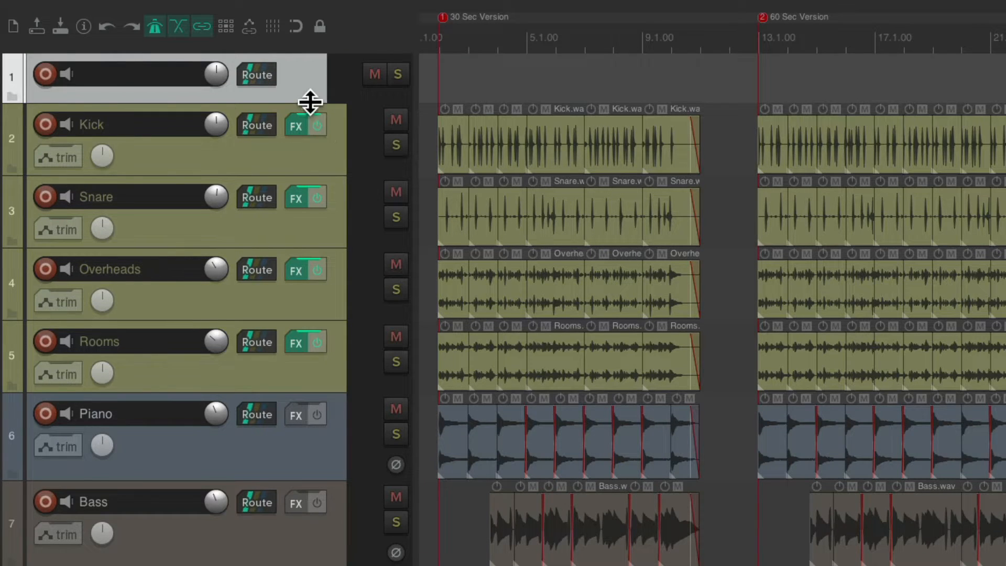
pyautogui.moveTo(308, 101); pyautogui.dragTo(307, 132)
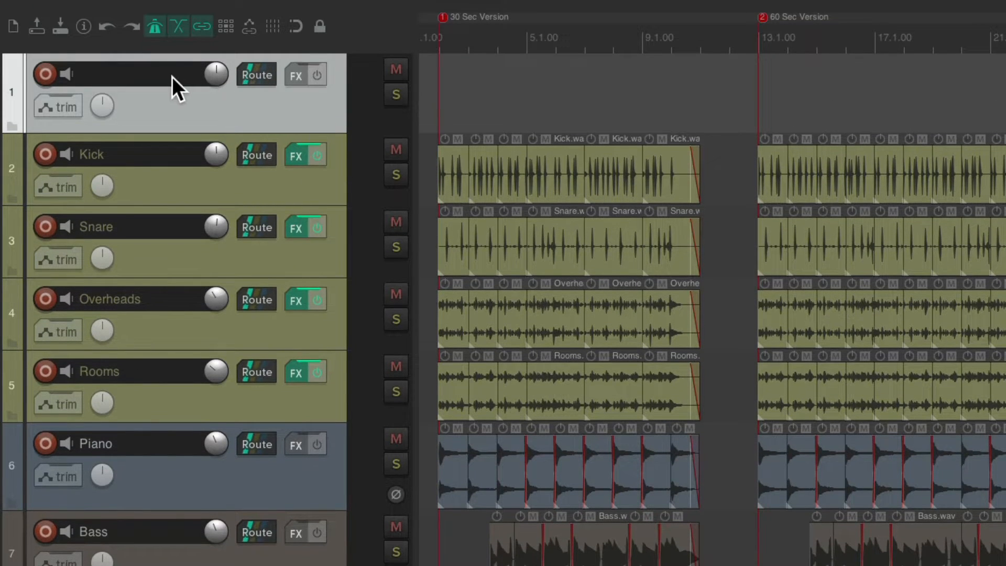
pyautogui.doubleClick(173, 77)
pyautogui.write('Timestamp')
pyautogui.press('Return')
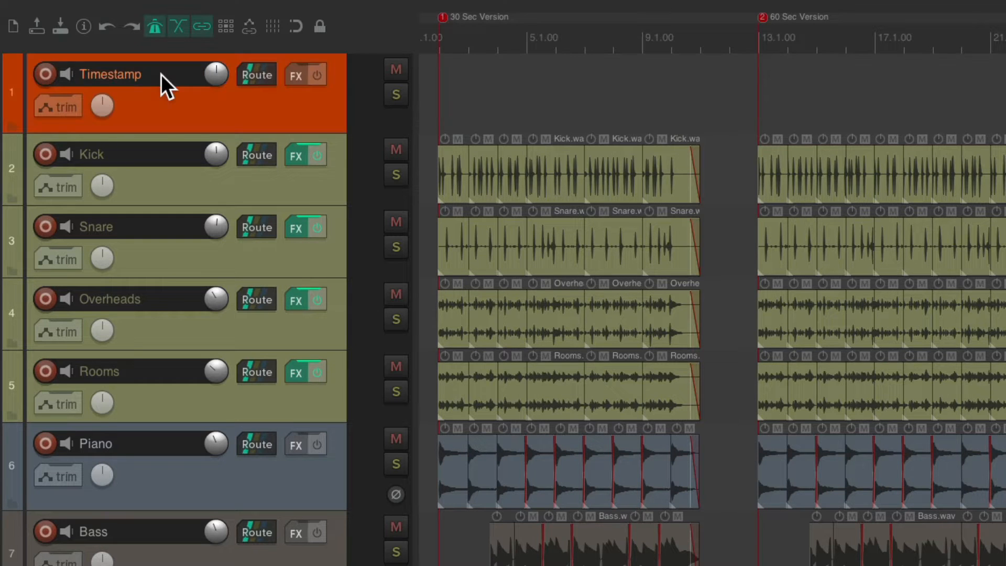
pyautogui.scroll(6, 442, 185)
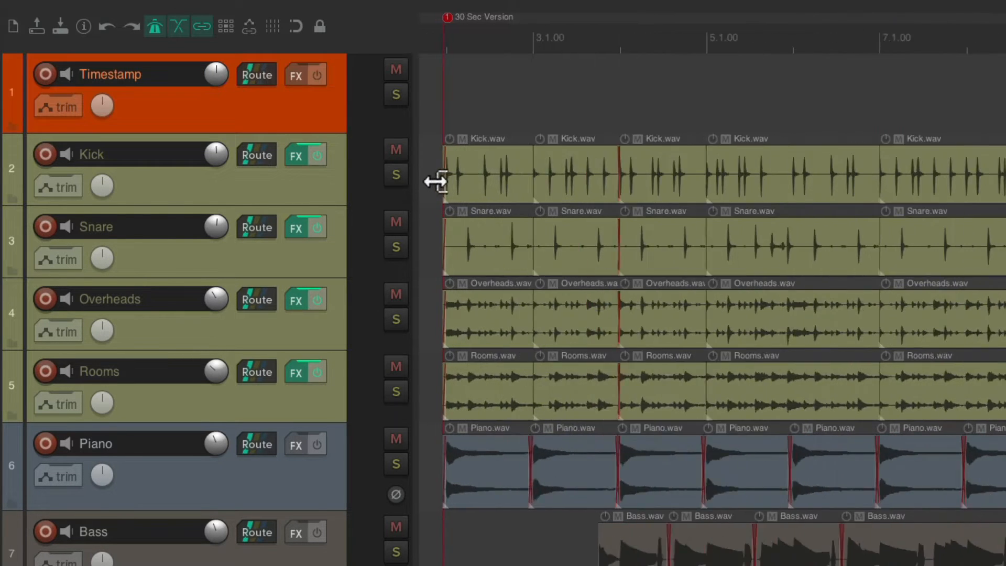
pyautogui.scroll(3, 442, 183)
pyautogui.scroll(2, 442, 183)
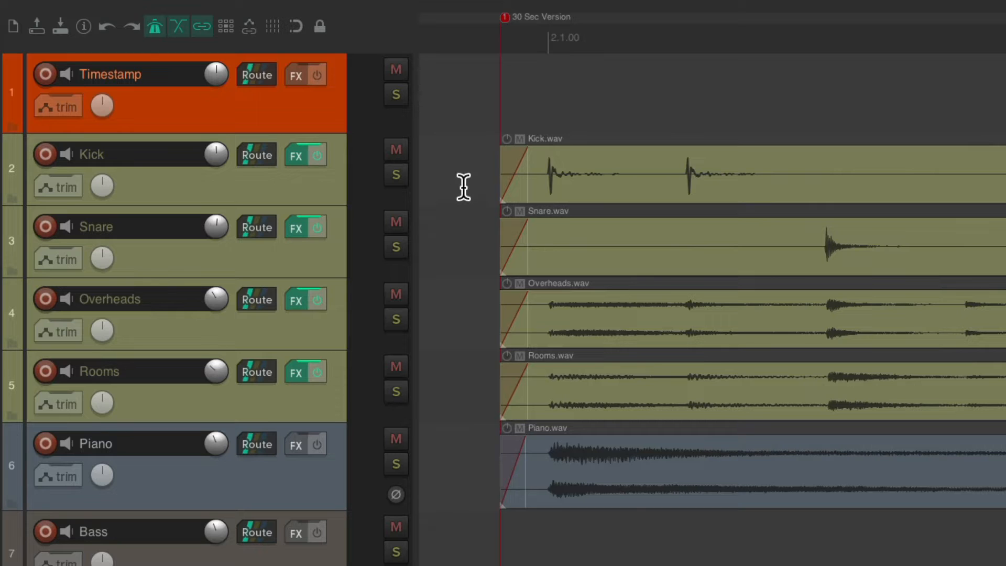
# Insert an empty item at the section start on Timestamp and stretch it to the section end
pyautogui.click(457, 173)
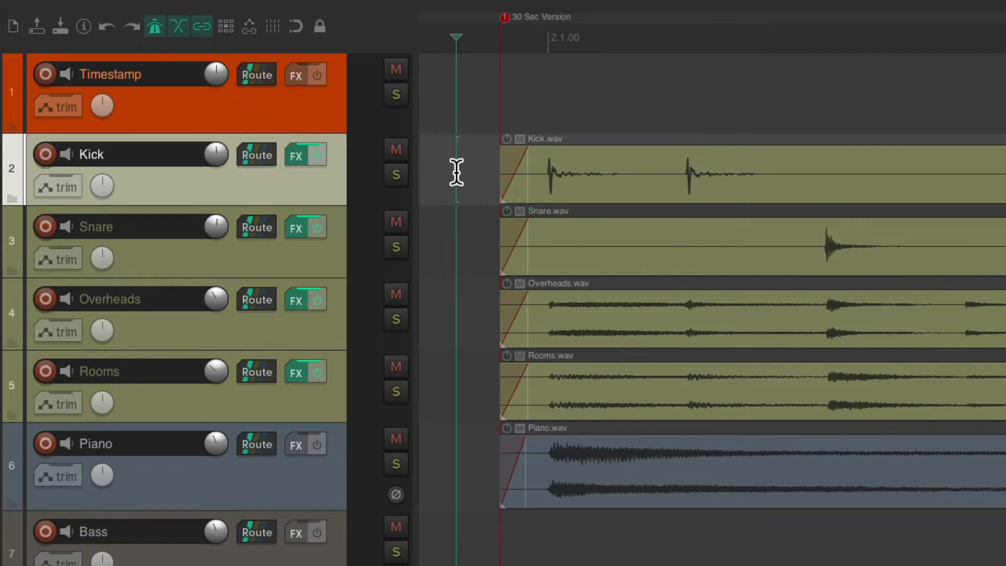
pyautogui.press('Home')
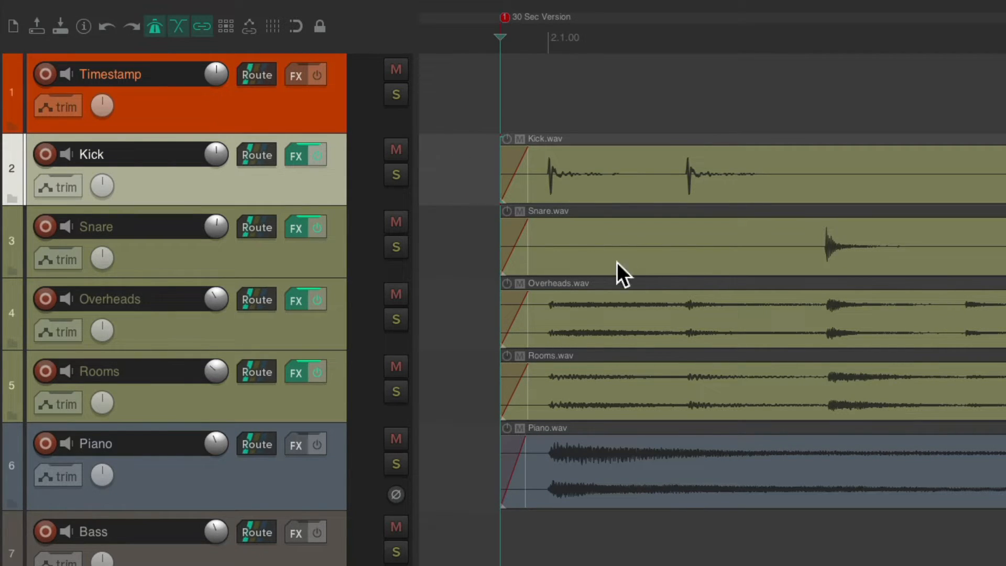
pyautogui.click(305, 114)
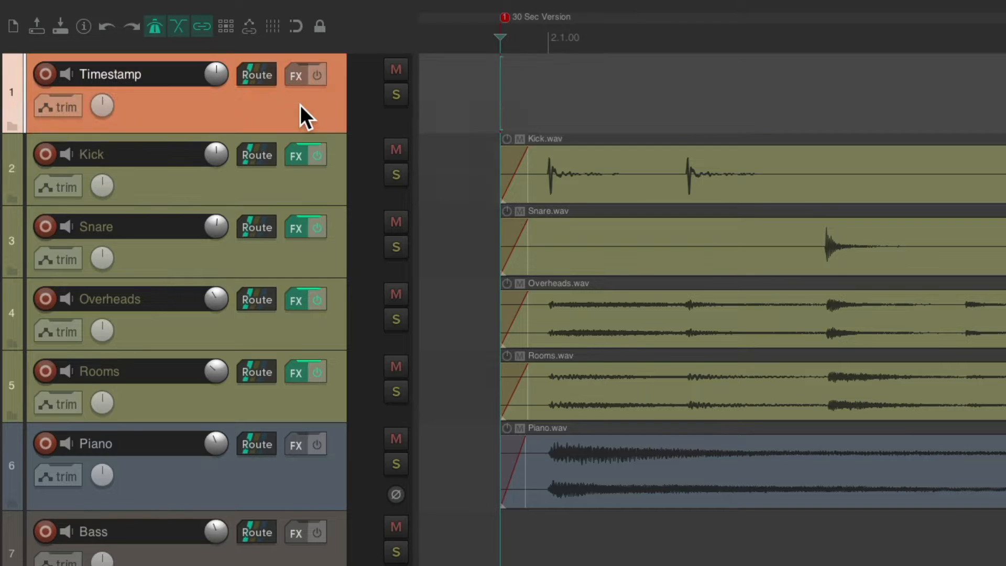
pyautogui.click(223, 9)
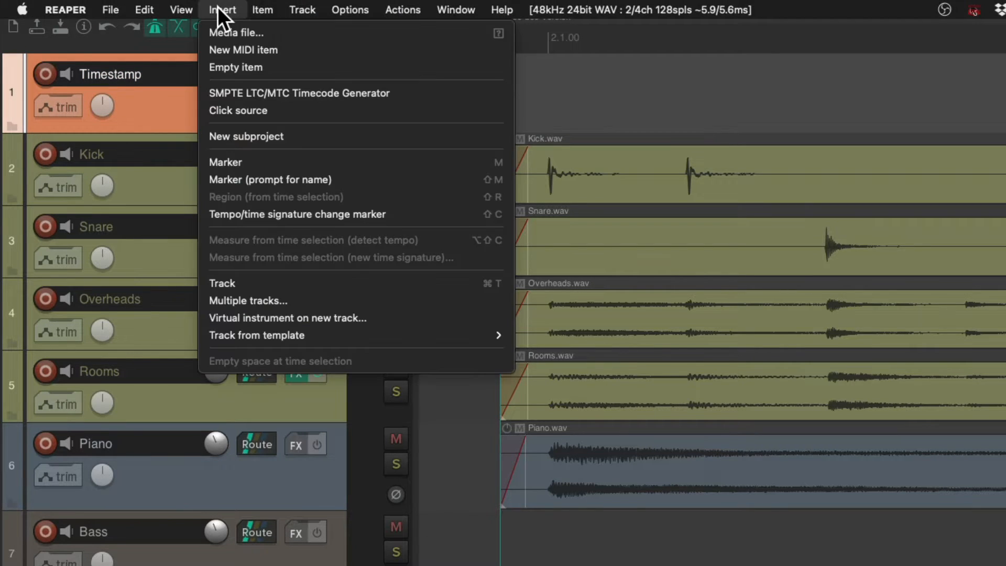
pyautogui.click(219, 70)
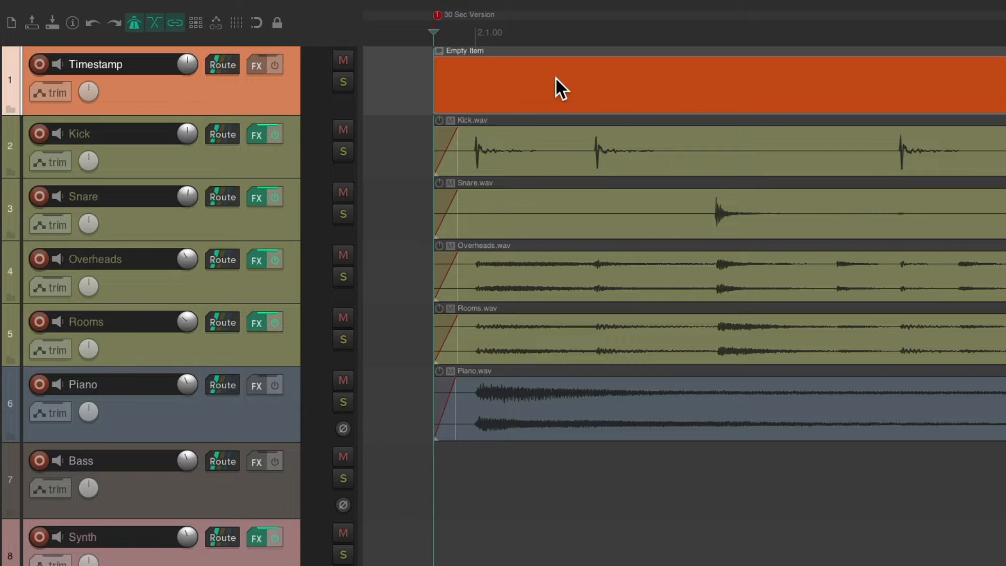
pyautogui.scroll(-5, 556, 78)
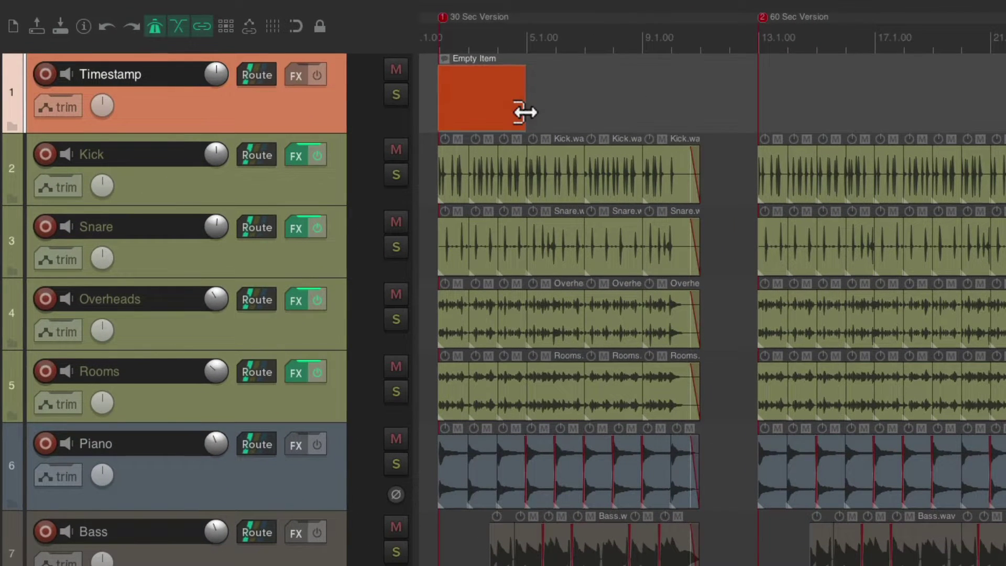
pyautogui.moveTo(526, 109); pyautogui.dragTo(711, 109)
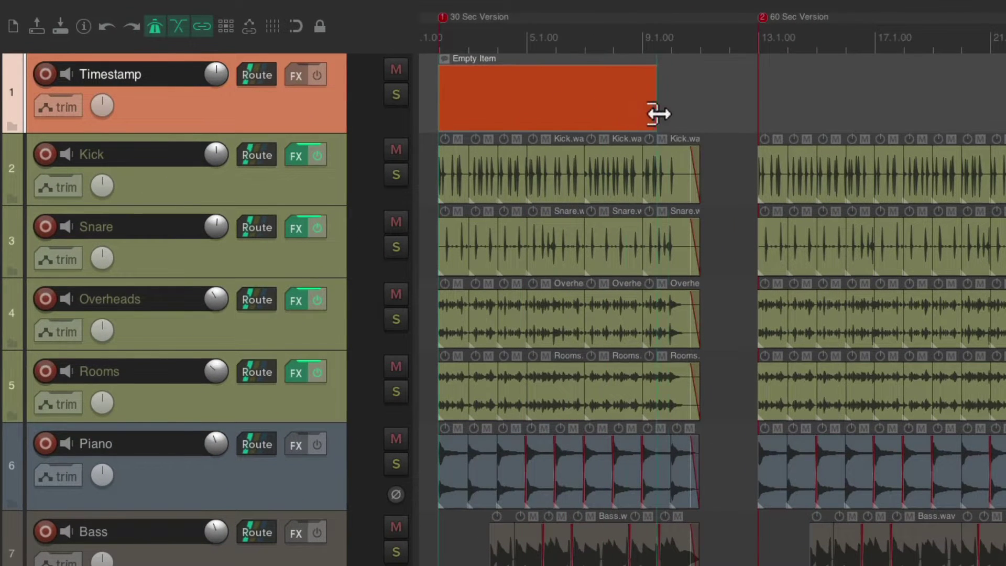
# Set the item notes to '30 Sec Version' with Stretch image/text, then extend the item right
pyautogui.doubleClick(507, 94)
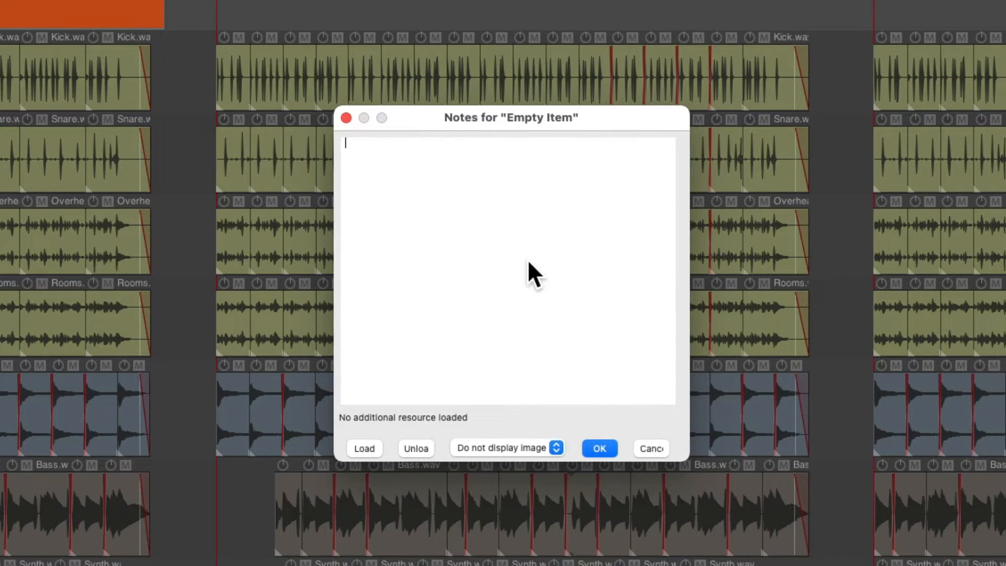
pyautogui.write('30 Sec Version')
pyautogui.click(530, 448)
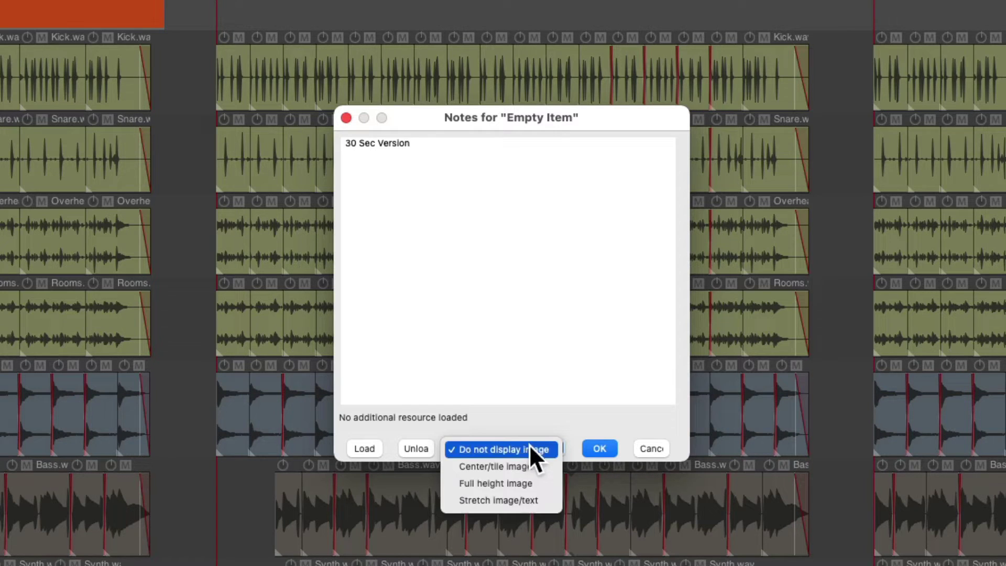
pyautogui.click(549, 498)
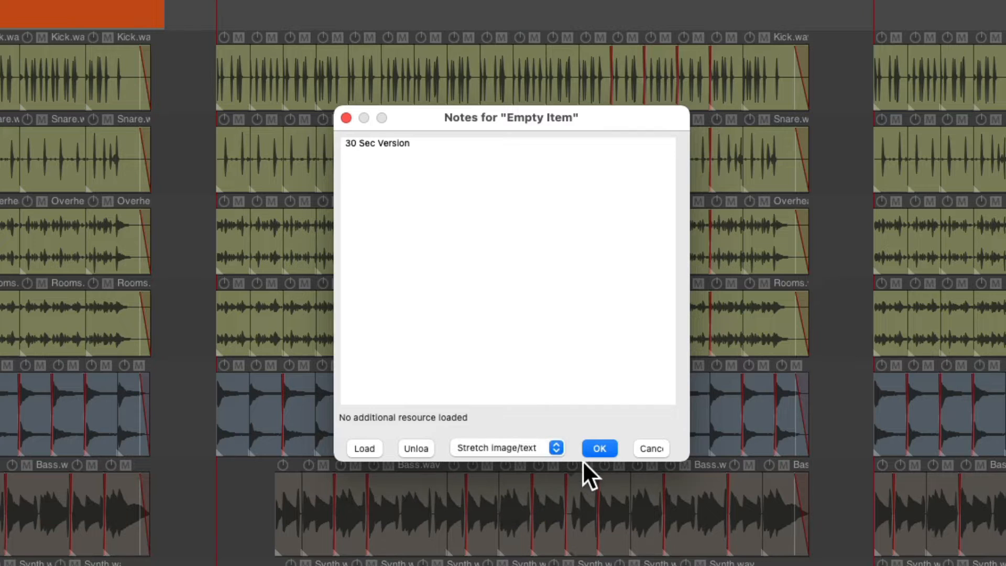
pyautogui.click(599, 448)
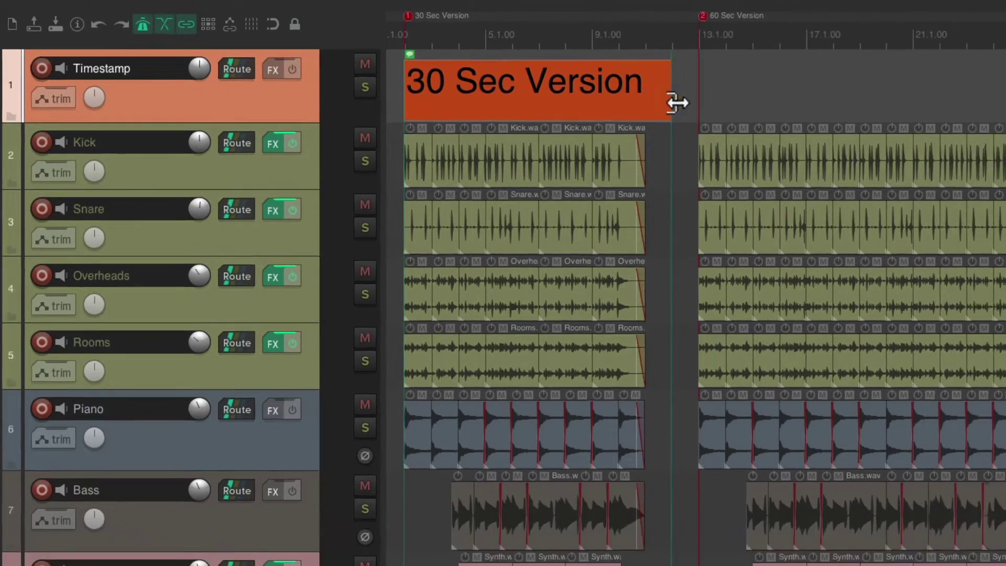
pyautogui.moveTo(710, 98)
pyautogui.mouseDown()
pyautogui.moveTo(891, 86)
pyautogui.moveTo(988, 93)
pyautogui.mouseUp()
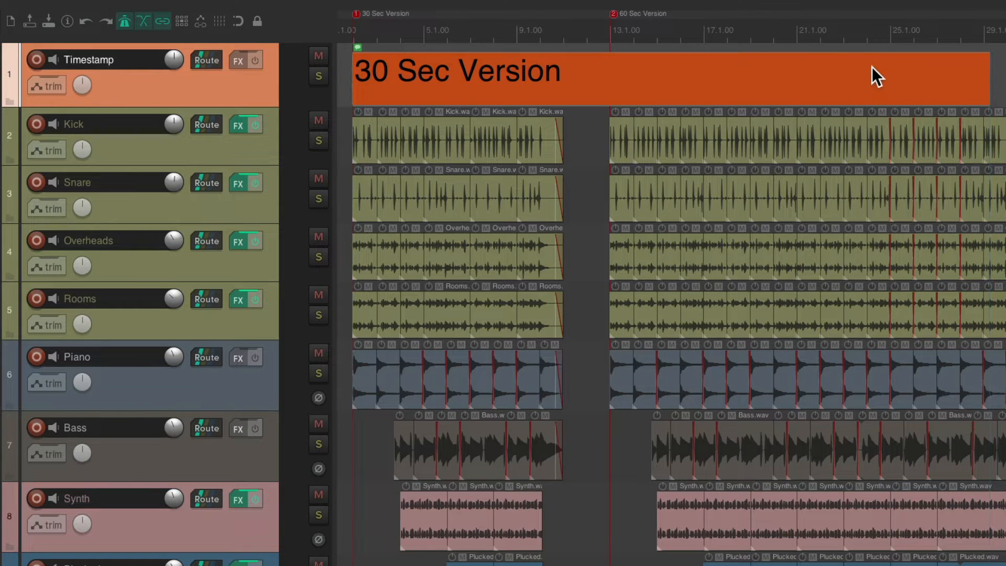
# Show an item time ruler on the labelled item and drag its end back to about 0:30
pyautogui.rightClick(877, 76)
pyautogui.moveTo(793, 96)
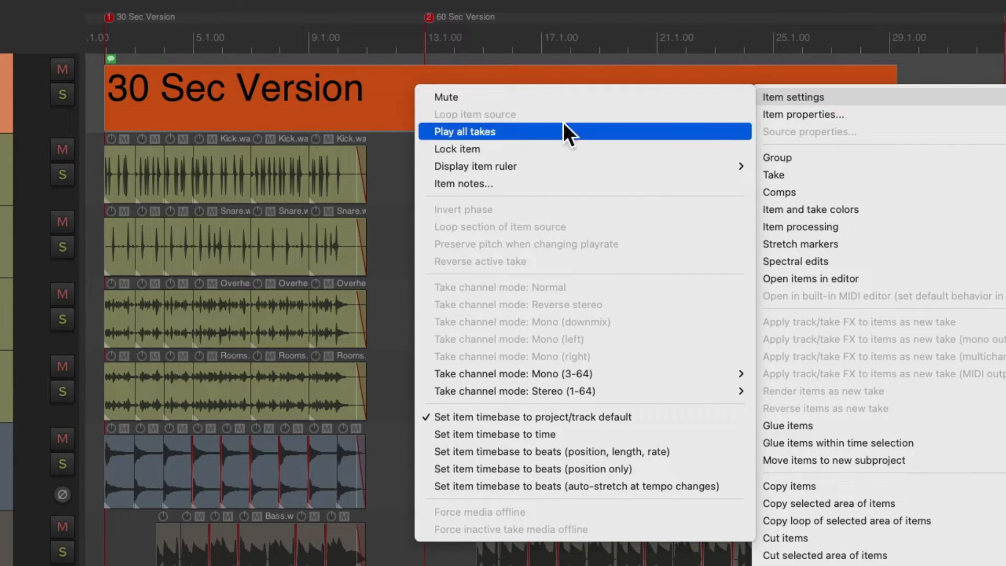
pyautogui.moveTo(476, 166)
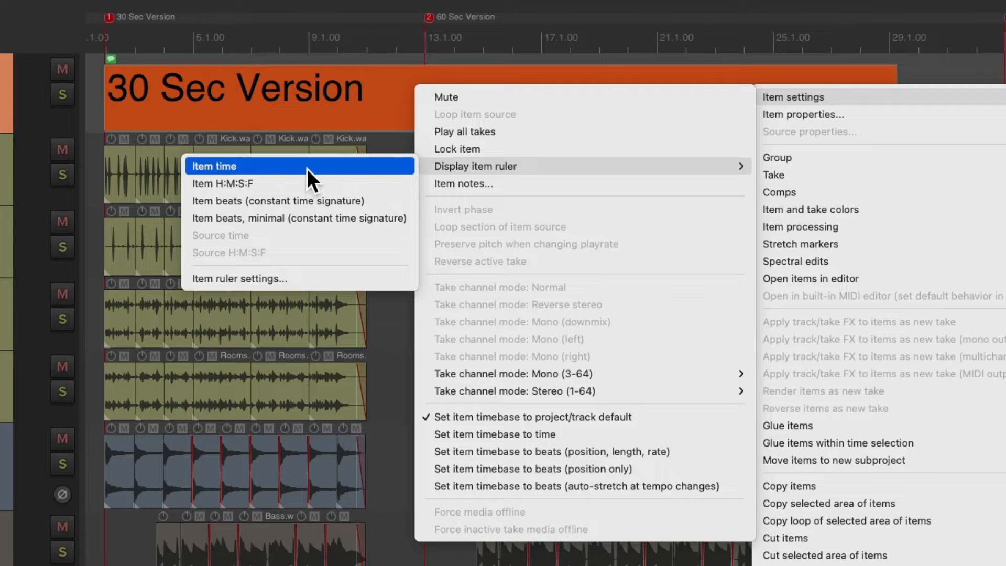
pyautogui.click(307, 168)
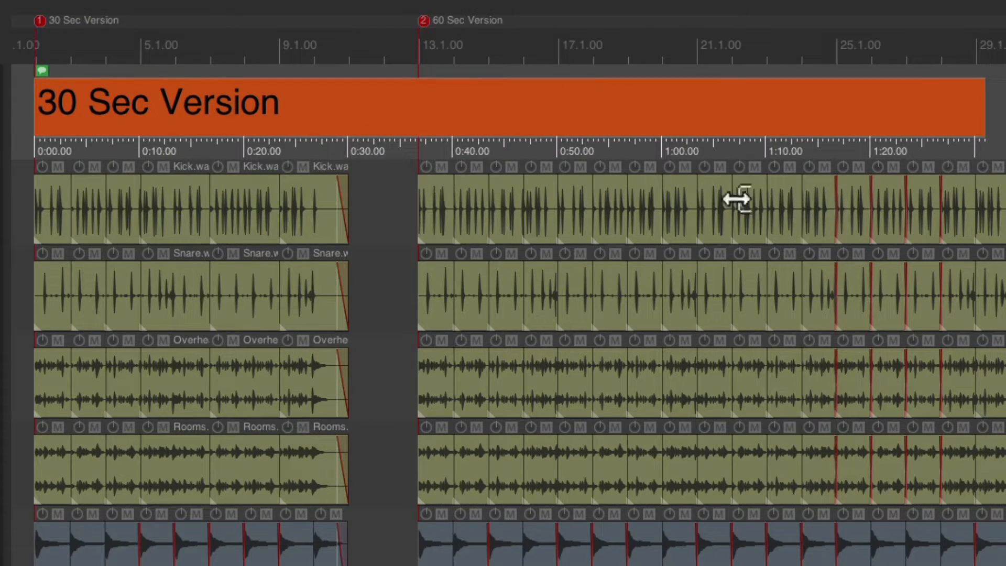
pyautogui.moveTo(983, 121); pyautogui.dragTo(692, 121)
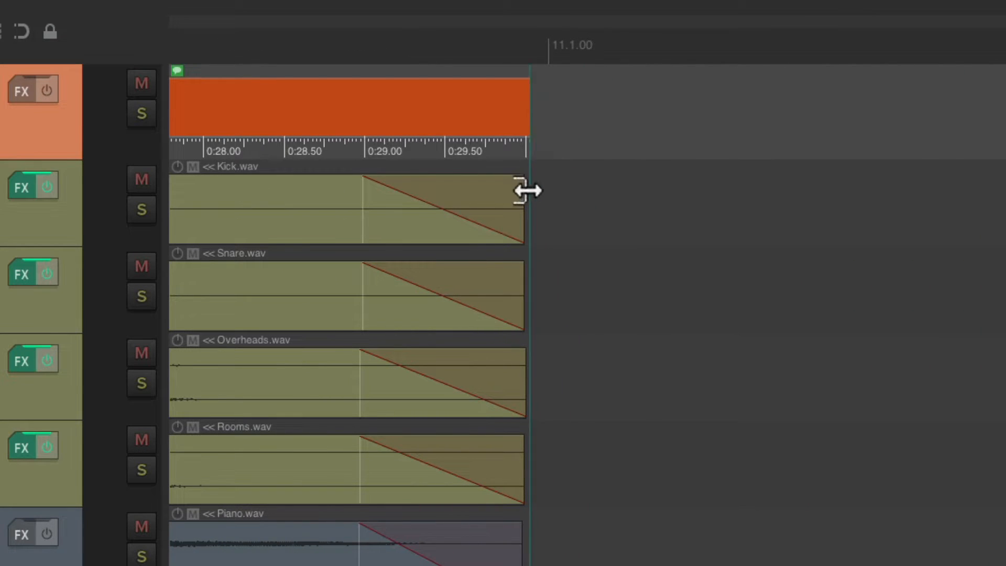
pyautogui.moveTo(526, 191); pyautogui.dragTo(839, 194)
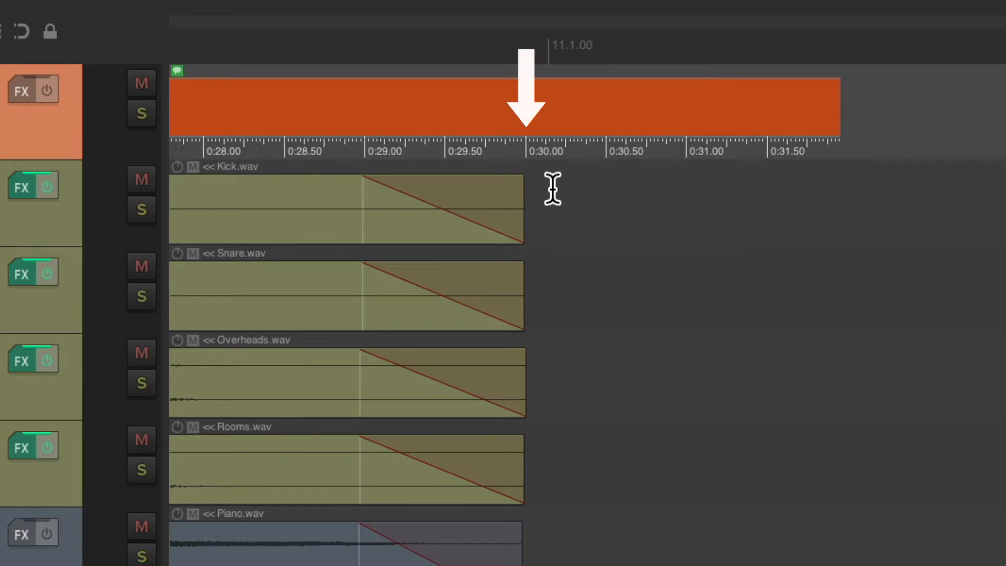
pyautogui.moveTo(838, 125); pyautogui.dragTo(519, 186)
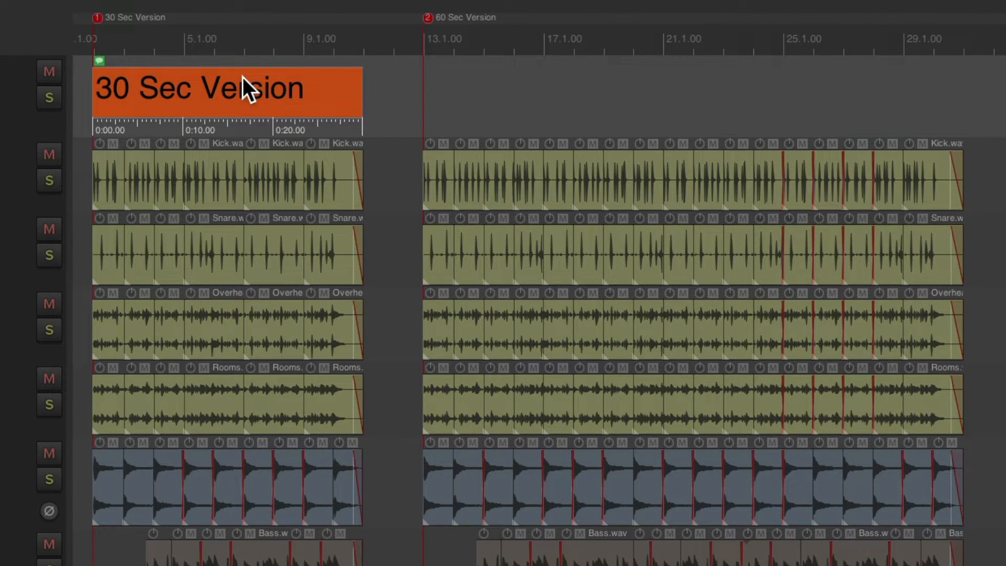
# Paste the item at the second section start on Timestamp and retitle its notes '60 Sec Version'
pyautogui.click(404, 184)
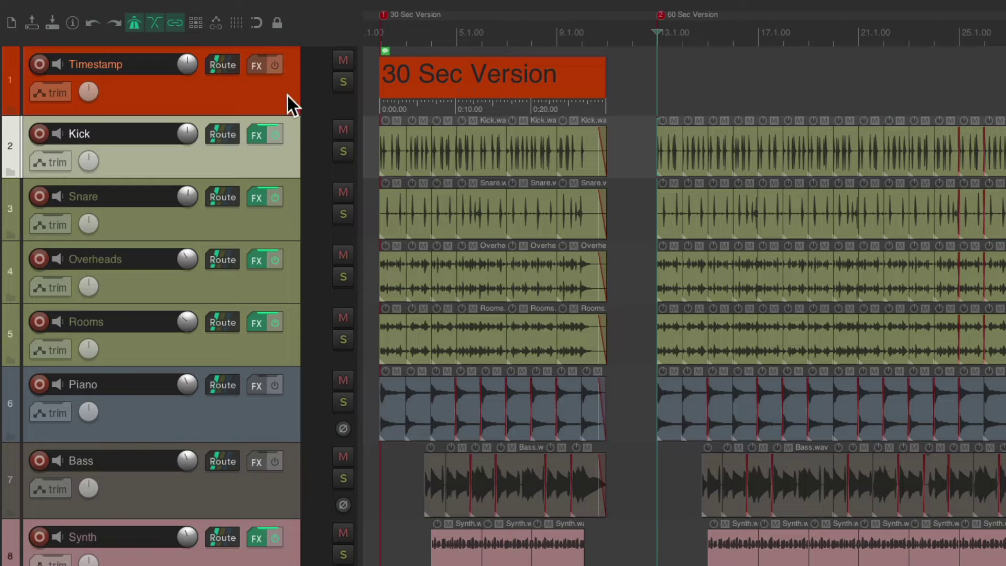
pyautogui.click(288, 98)
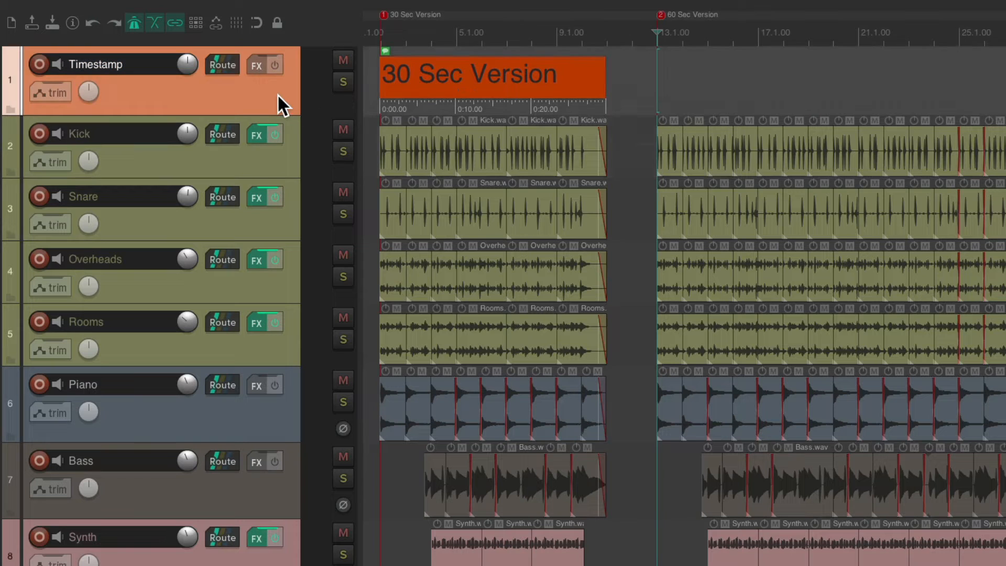
pyautogui.hotkey('ctrl', 'v')
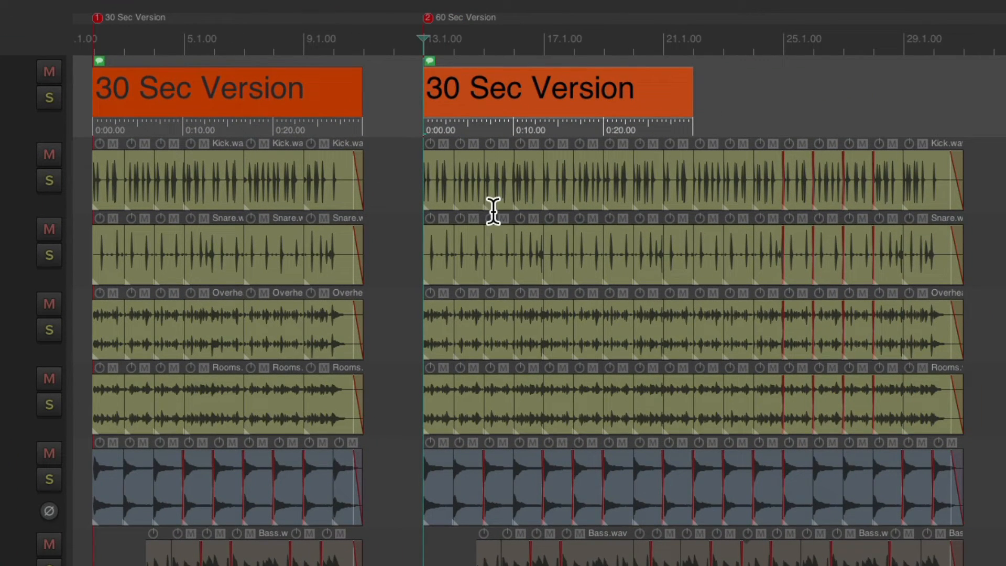
pyautogui.doubleClick(490, 85)
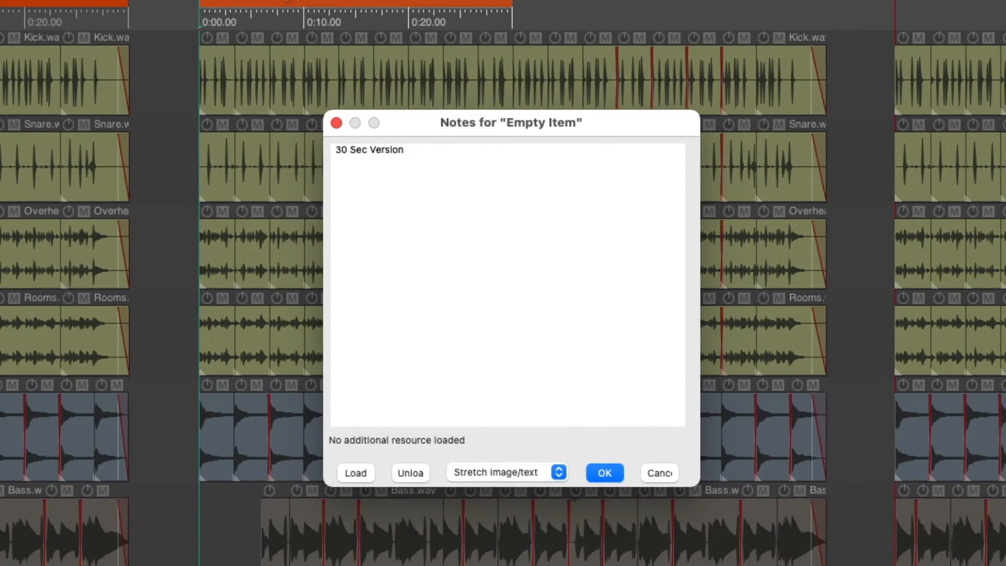
pyautogui.doubleClick(340, 150)
pyautogui.write('60')
pyautogui.click(605, 473)
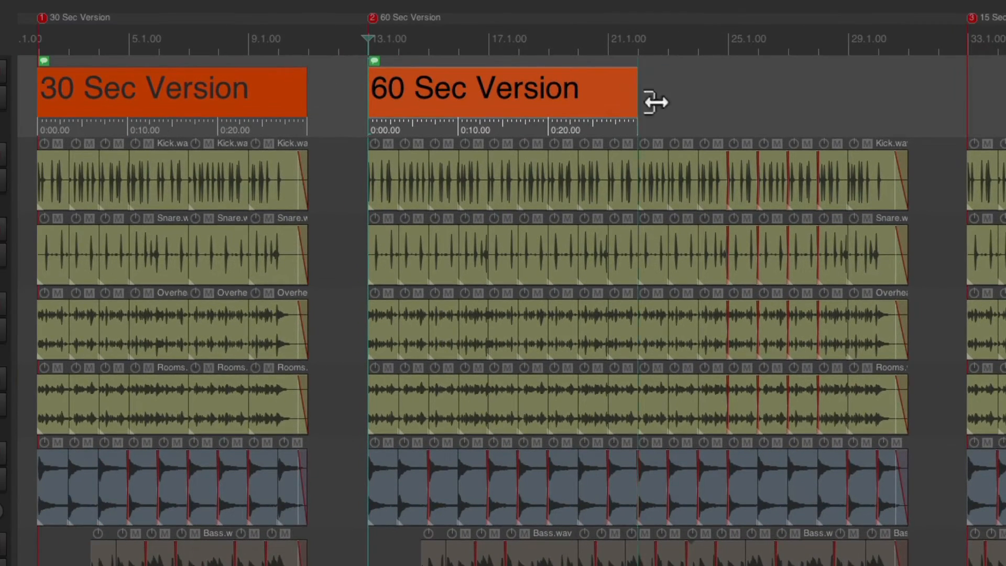
# Set the 60 Sec Version item's length to :60 in Item properties so it ends at one minute
pyautogui.moveTo(637, 98); pyautogui.dragTo(916, 99)
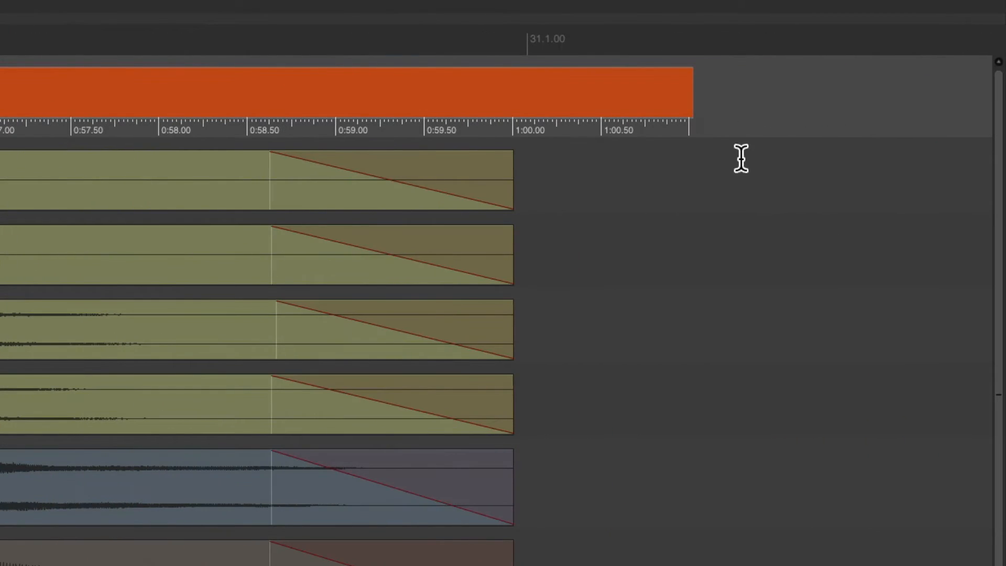
pyautogui.moveTo(690, 99)
pyautogui.mouseDown()
pyautogui.moveTo(610, 152)
pyautogui.moveTo(519, 165)
pyautogui.mouseUp()
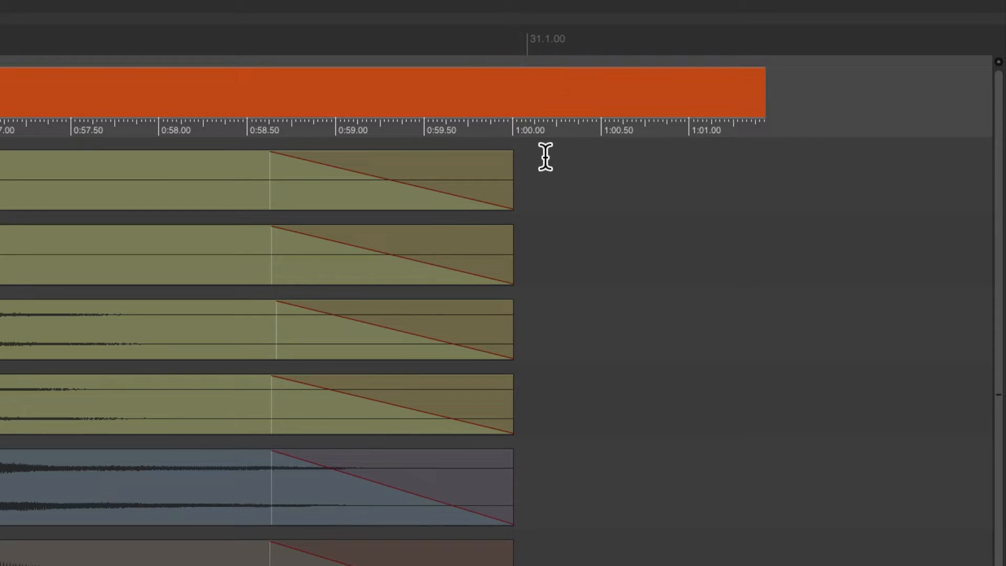
pyautogui.rightClick(354, 90)
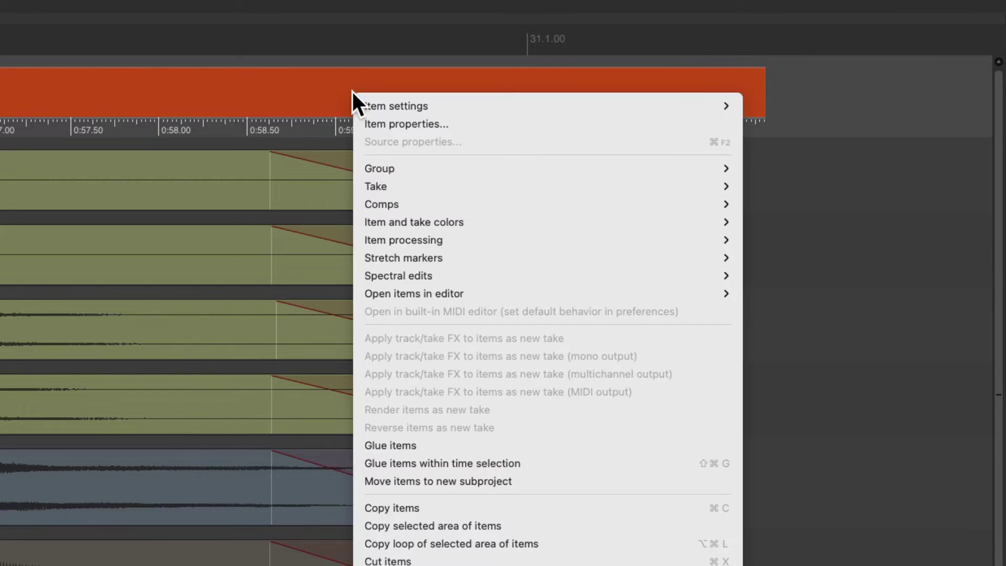
pyautogui.click(364, 128)
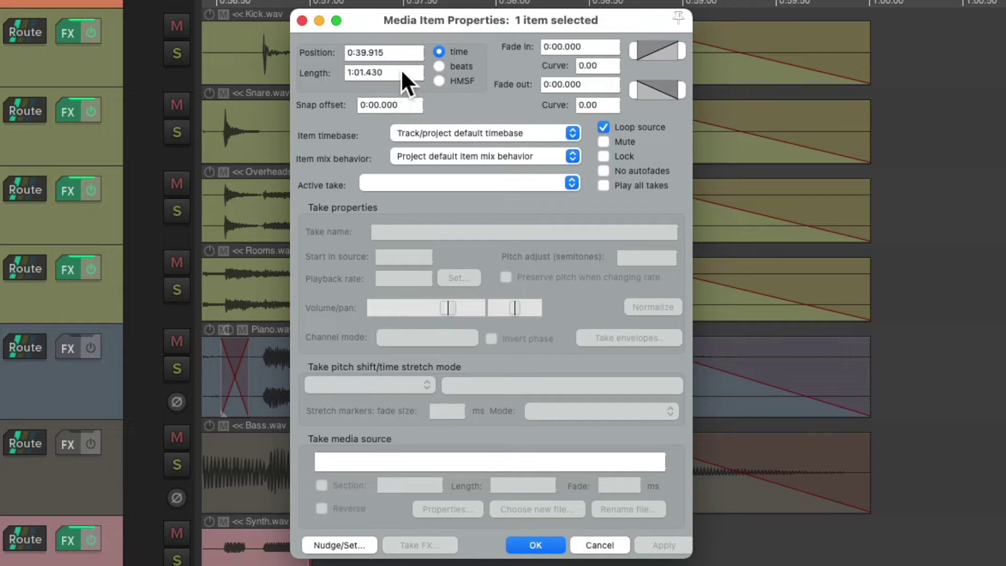
pyautogui.doubleClick(385, 72)
pyautogui.write(':60')
pyautogui.press('Return')
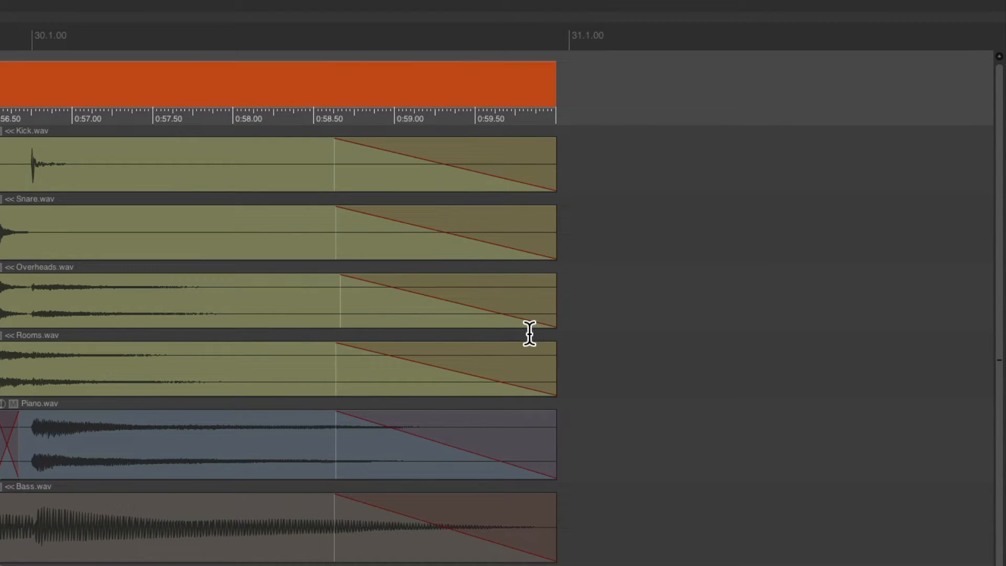
pyautogui.moveTo(556, 186)
pyautogui.mouseDown()
pyautogui.moveTo(543, 198)
pyautogui.moveTo(553, 197)
pyautogui.mouseUp()
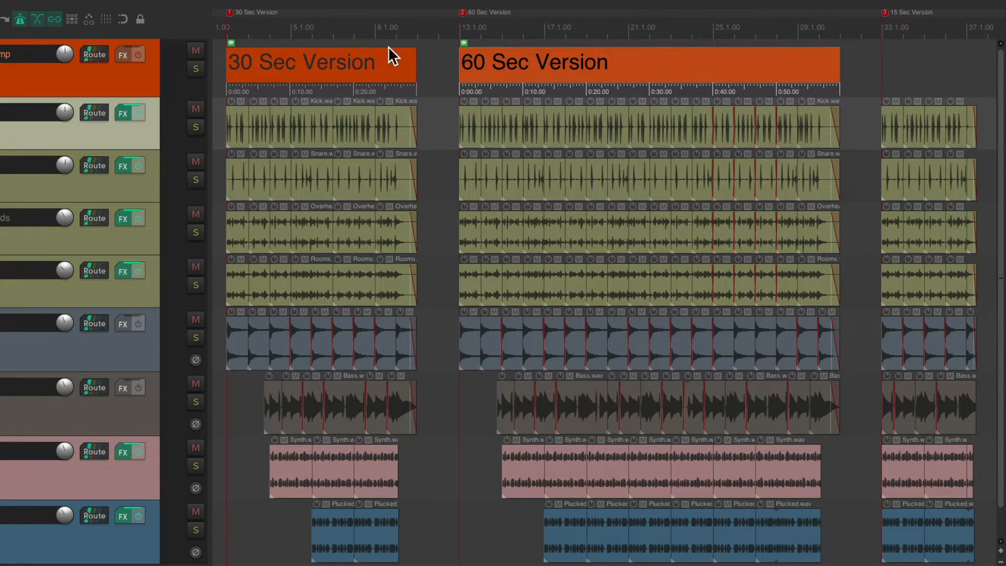
# Copy the 30 Sec Version item and paste it on Timestamp at the third section start
pyautogui.click(335, 62)
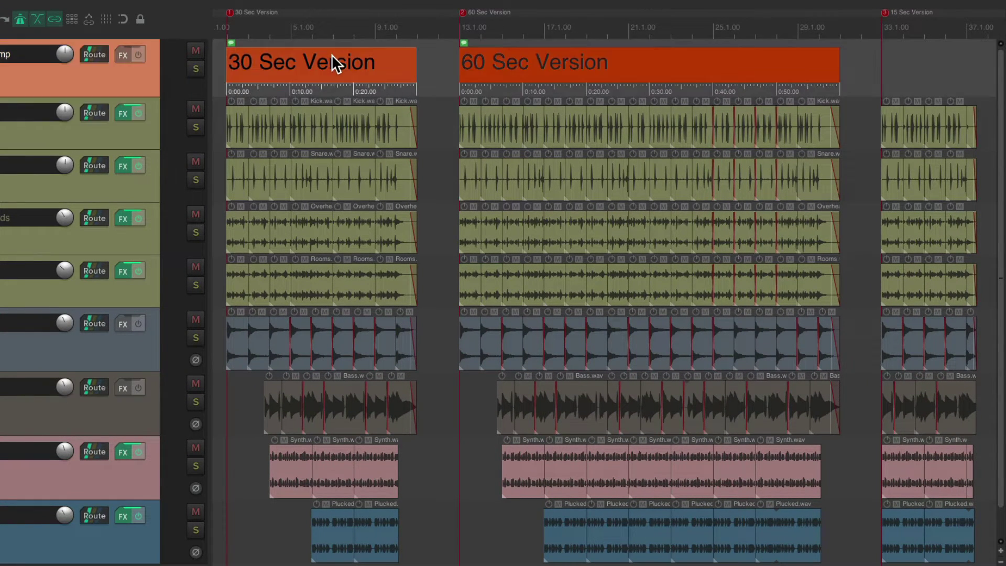
pyautogui.click(858, 138)
pyautogui.press('Tab')
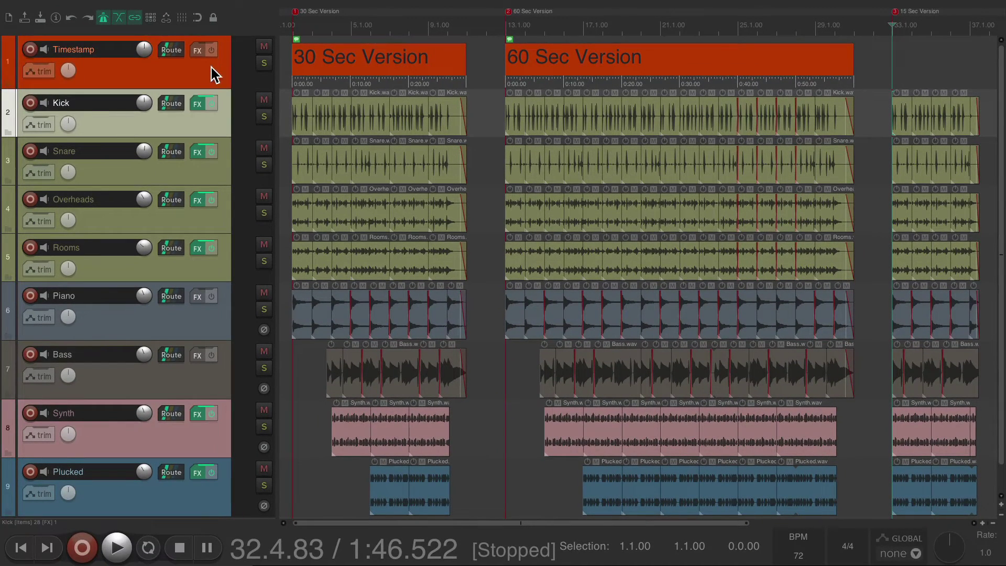
pyautogui.click(216, 74)
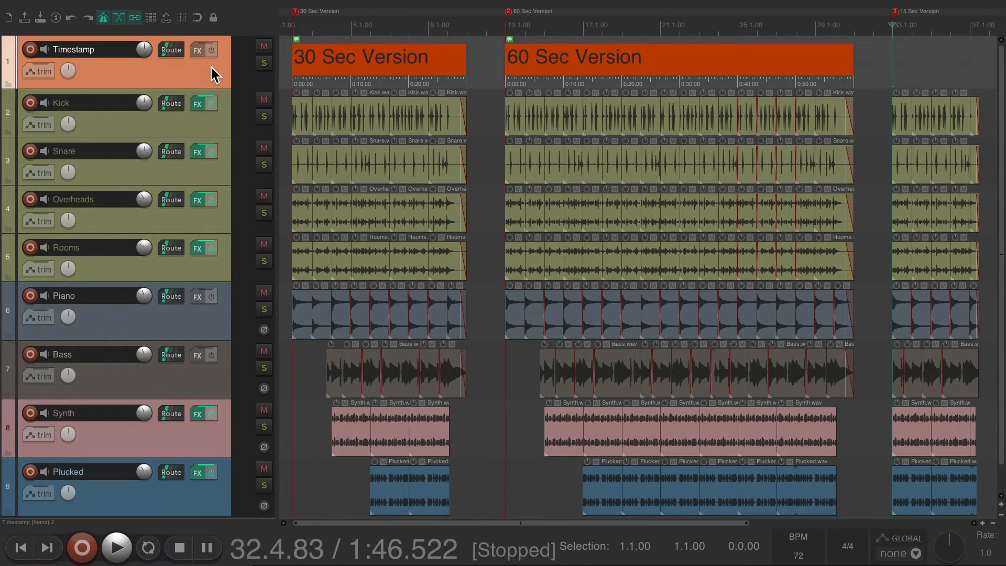
pyautogui.hotkey('ctrl', 'v')
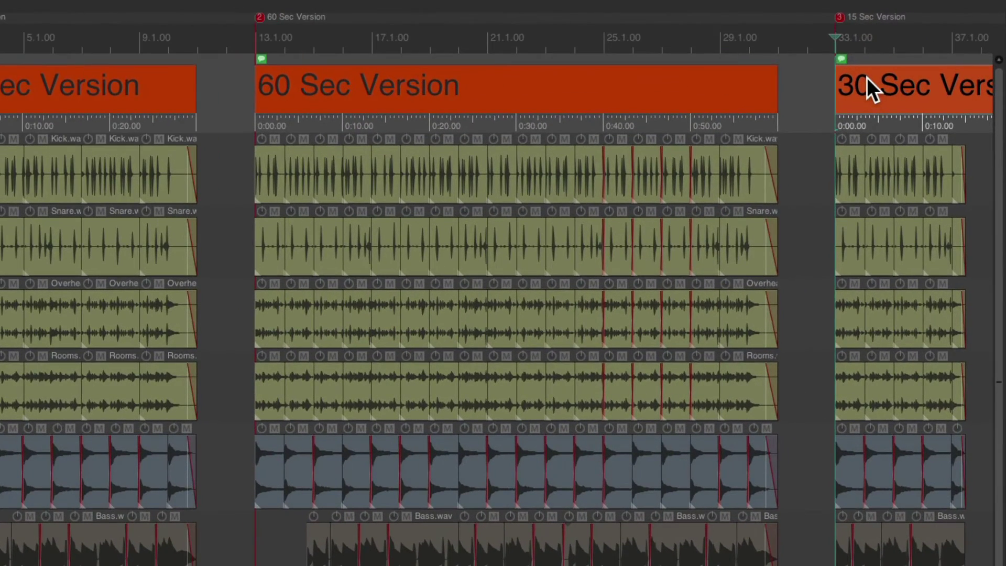
# Set the pasted item's length to :15 in Item properties and settle its end at about fifteen seconds
pyautogui.rightClick(867, 77)
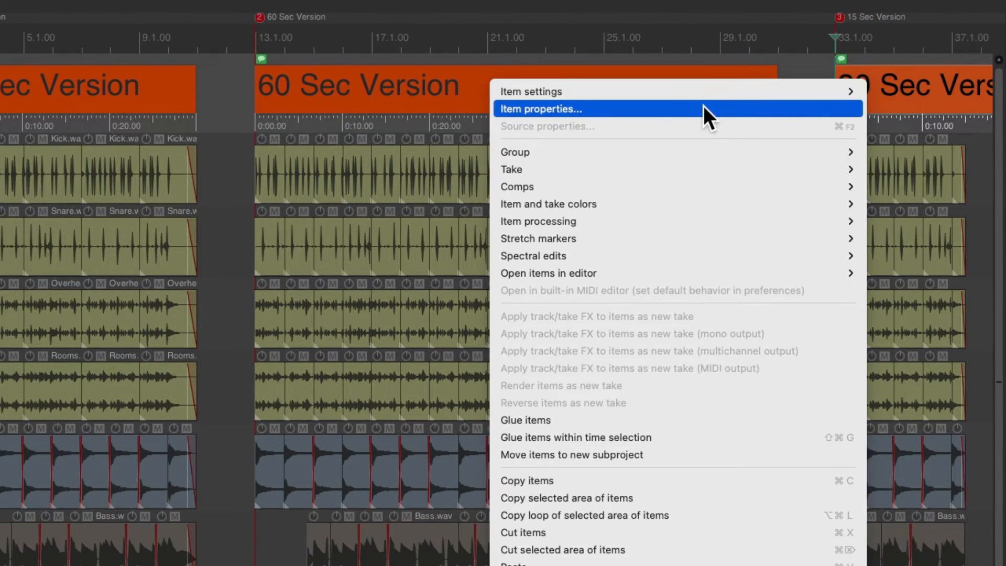
pyautogui.click(704, 109)
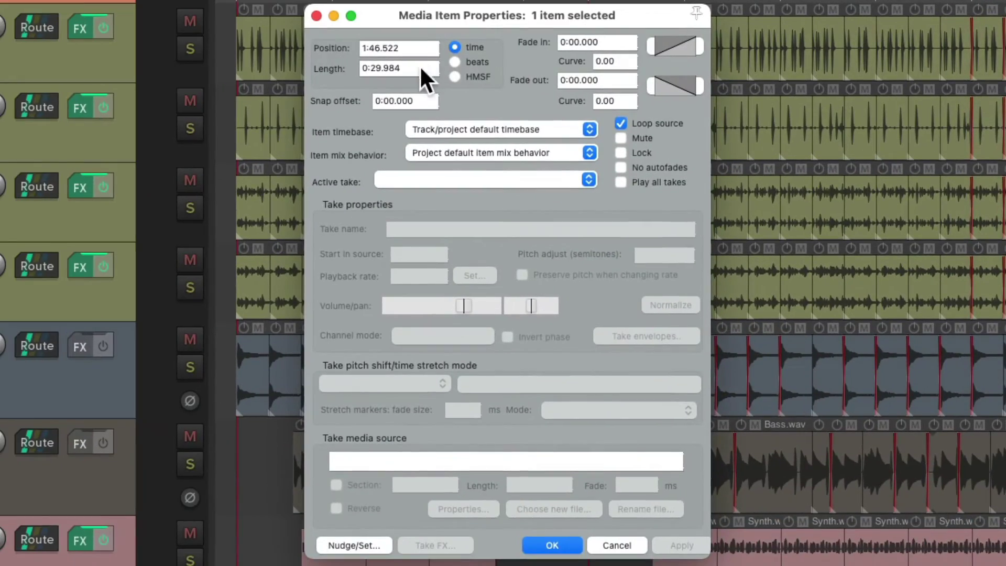
pyautogui.doubleClick(422, 69)
pyautogui.write(':')
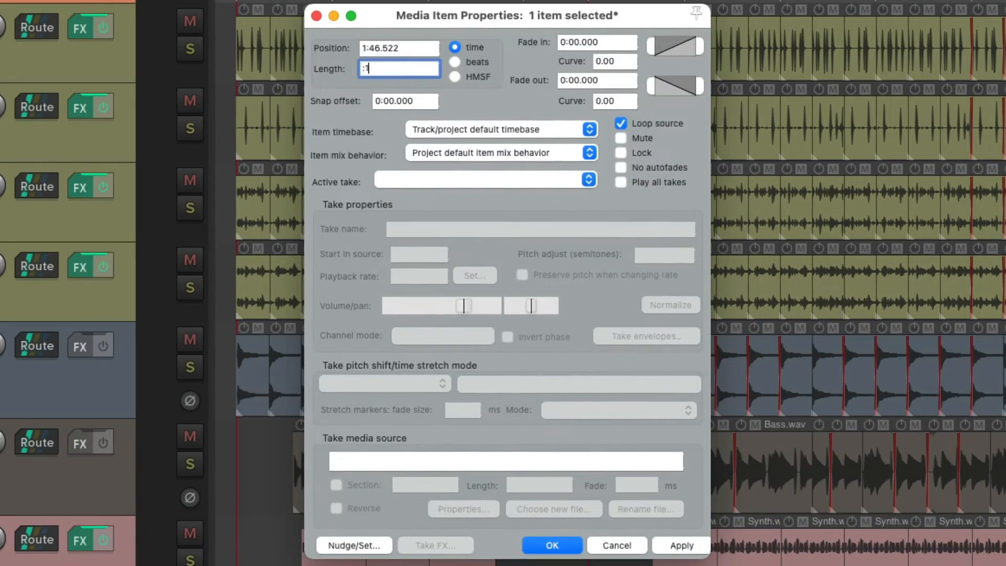
pyautogui.write('15')
pyautogui.press('Return')
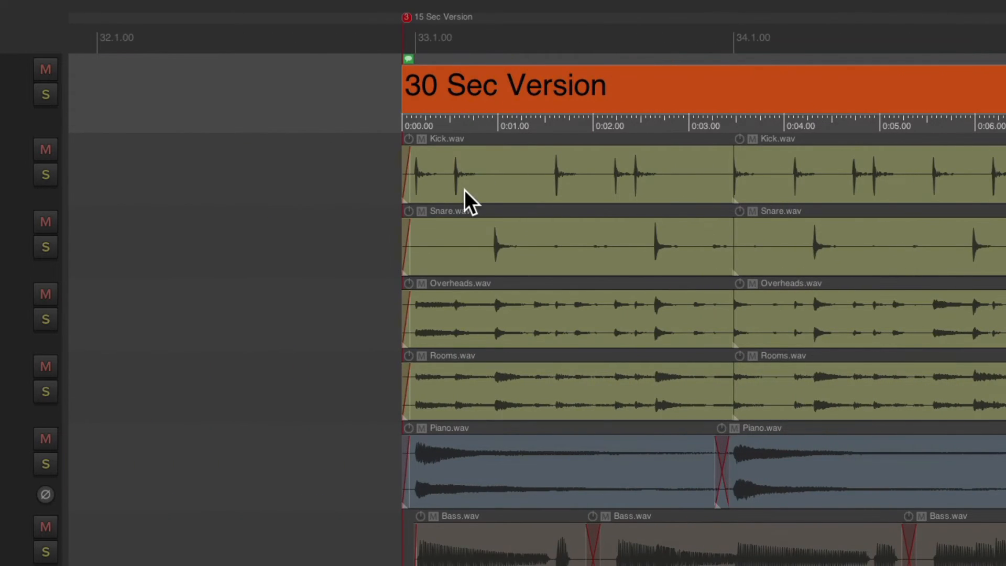
pyautogui.scroll(-3, 465, 190)
pyautogui.hscroll(5, 519, 197)
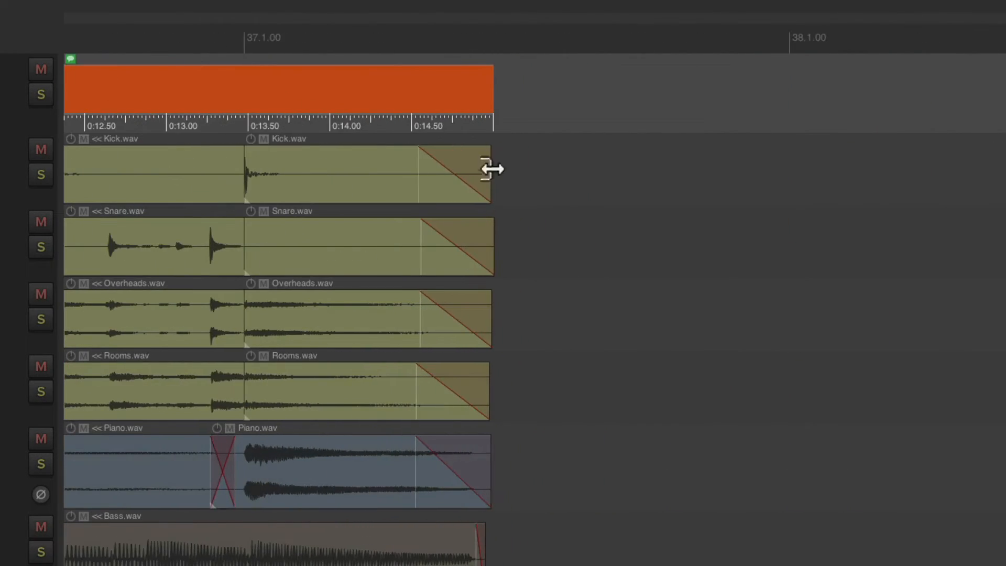
pyautogui.moveTo(493, 103); pyautogui.dragTo(758, 103)
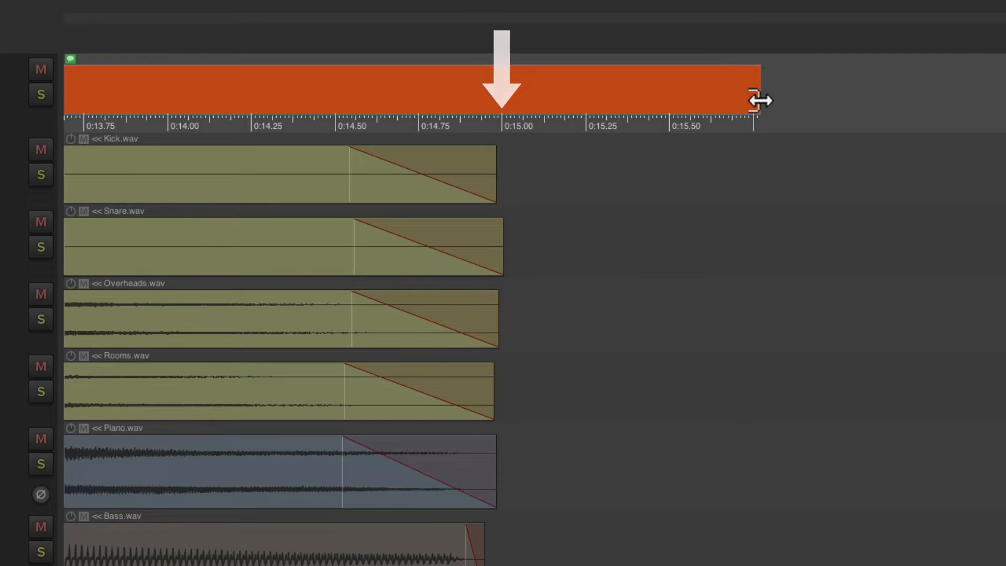
pyautogui.moveTo(760, 99); pyautogui.dragTo(786, 96)
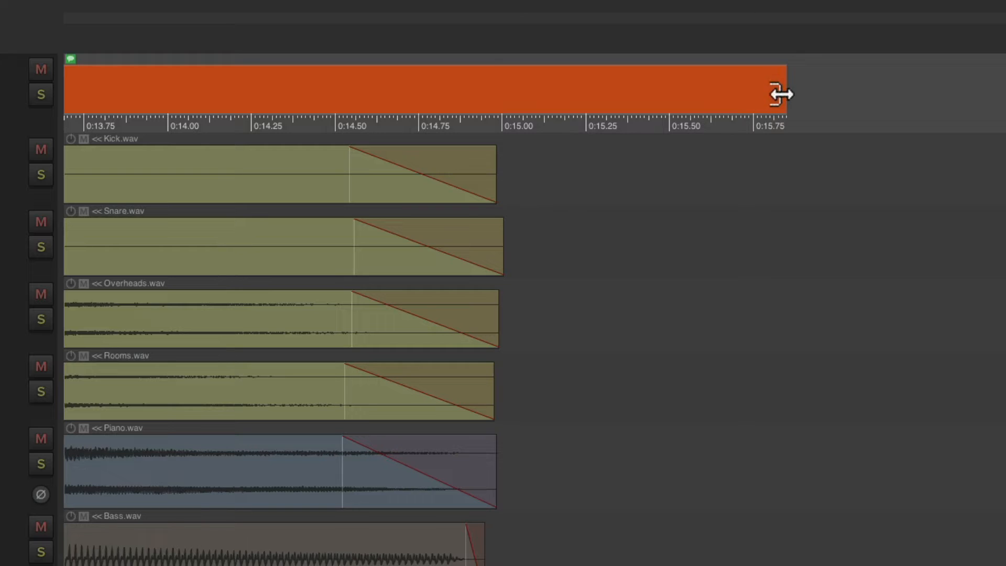
pyautogui.moveTo(786, 94); pyautogui.dragTo(496, 130)
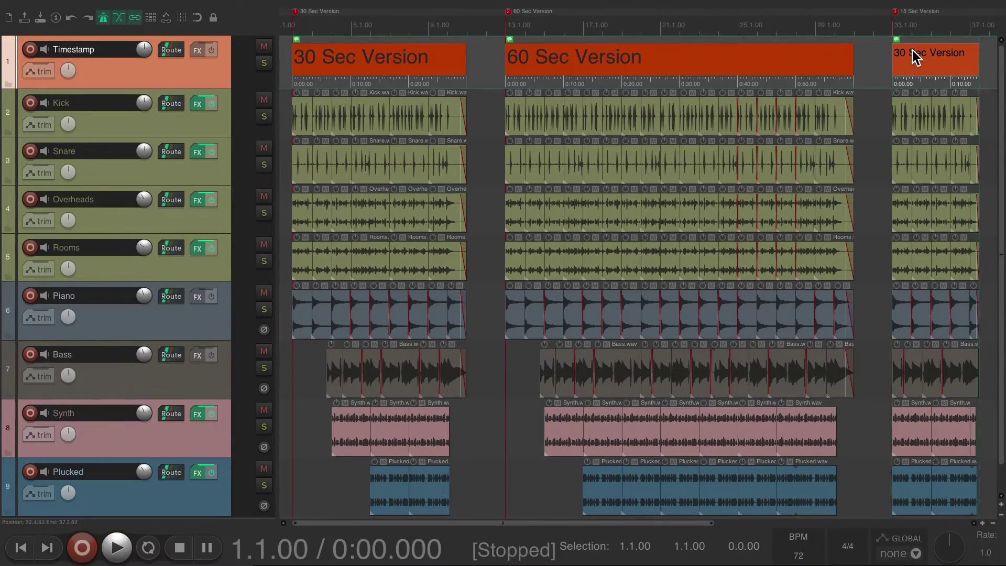
# Change the third item's notes from 30 to 15 Sec Version, then time-select the 30 Sec Version item
pyautogui.doubleClick(916, 57)
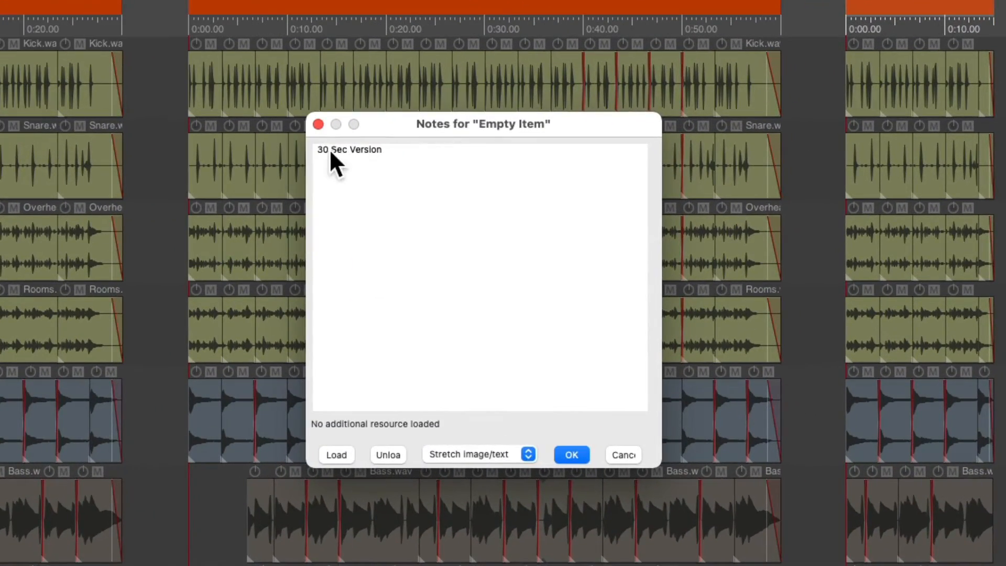
pyautogui.doubleClick(323, 149)
pyautogui.write('15')
pyautogui.press('Return')
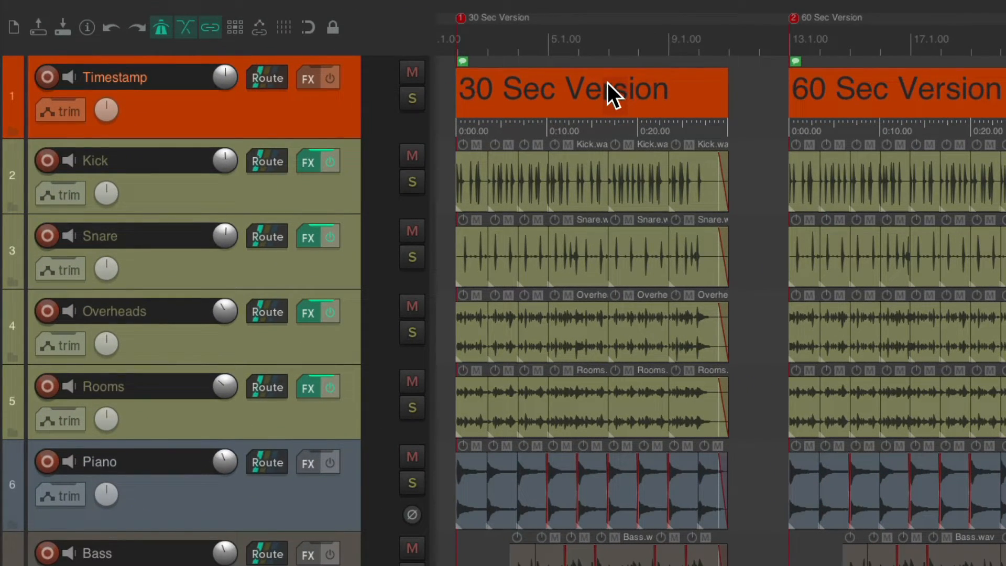
pyautogui.click(608, 82)
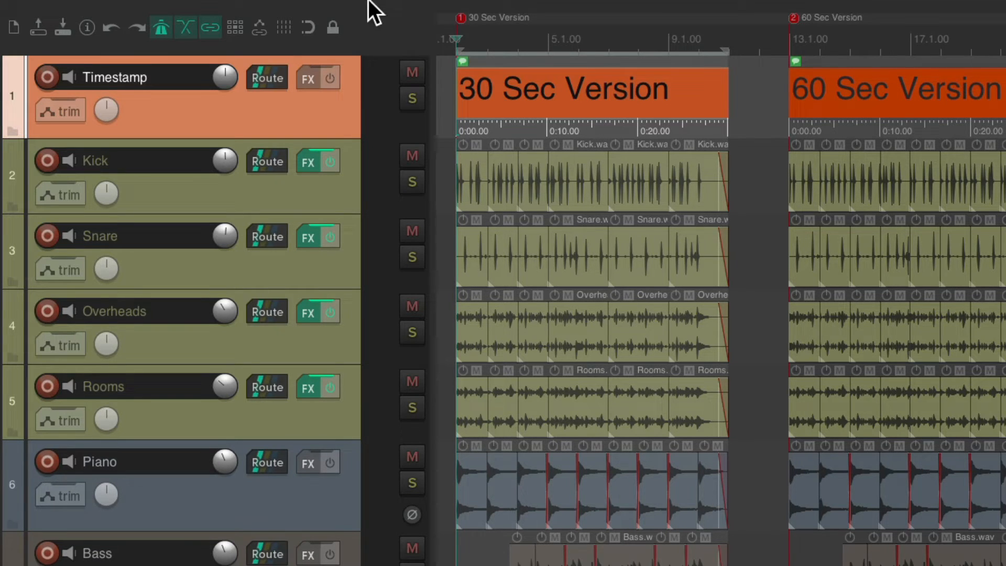
# Render with Bounds set to Time selection, producing Commercial - 30 Sec Version.wav
pyautogui.click(116, 10)
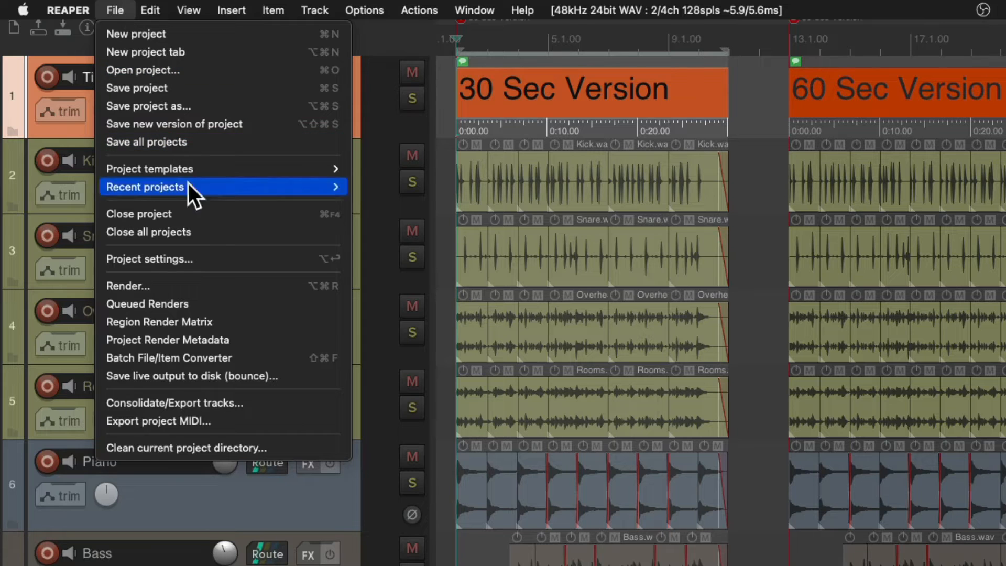
pyautogui.click(198, 287)
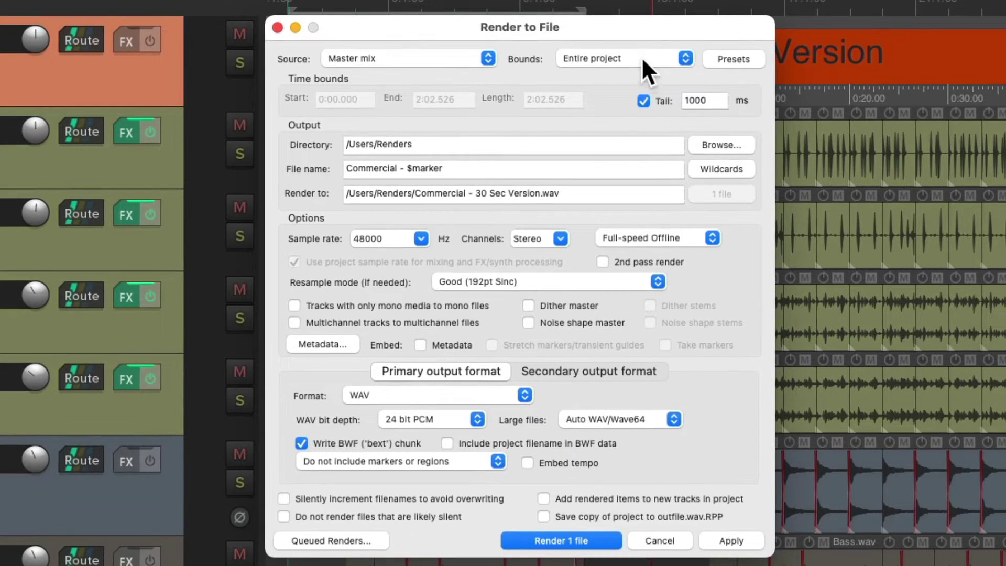
pyautogui.click(642, 58)
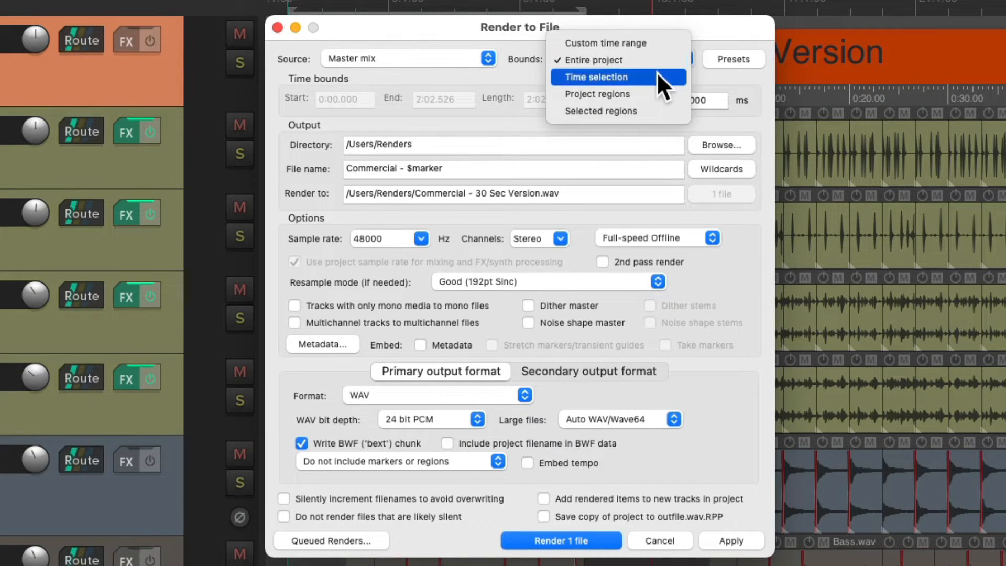
pyautogui.click(656, 71)
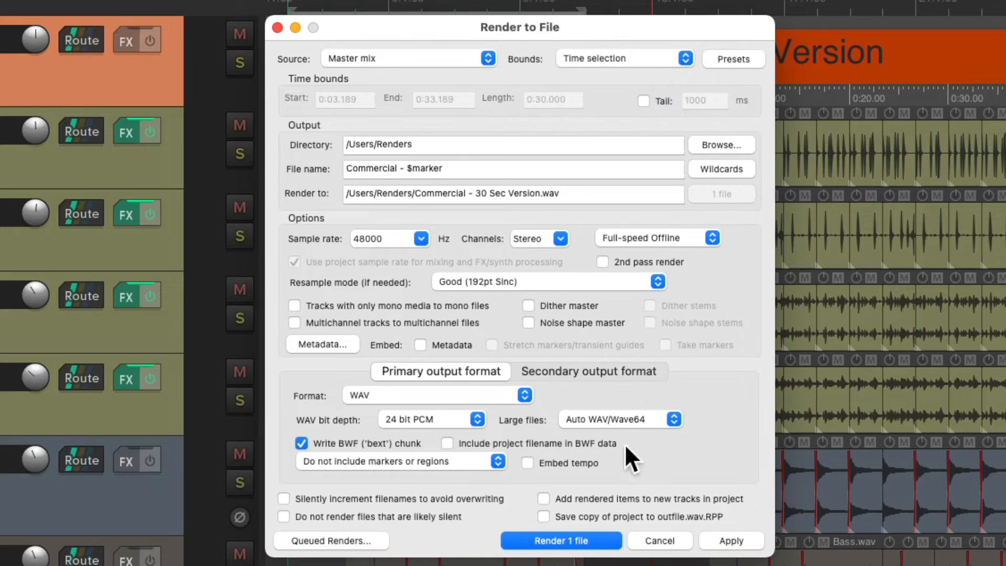
pyautogui.click(591, 539)
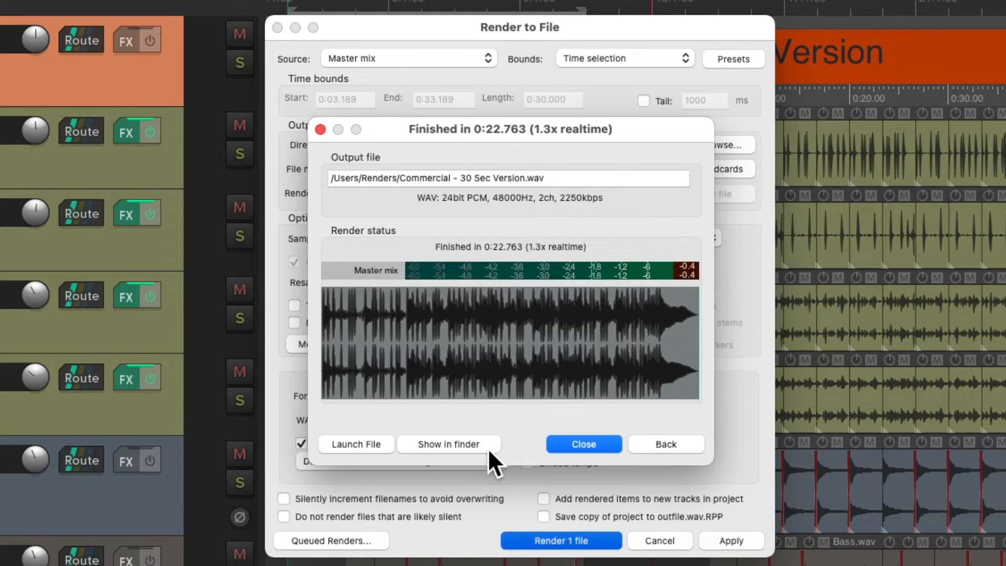
# Show the render in Finder and Quick Look play Commercial - 30 Sec Version.wav to confirm 30 seconds
pyautogui.click(485, 443)
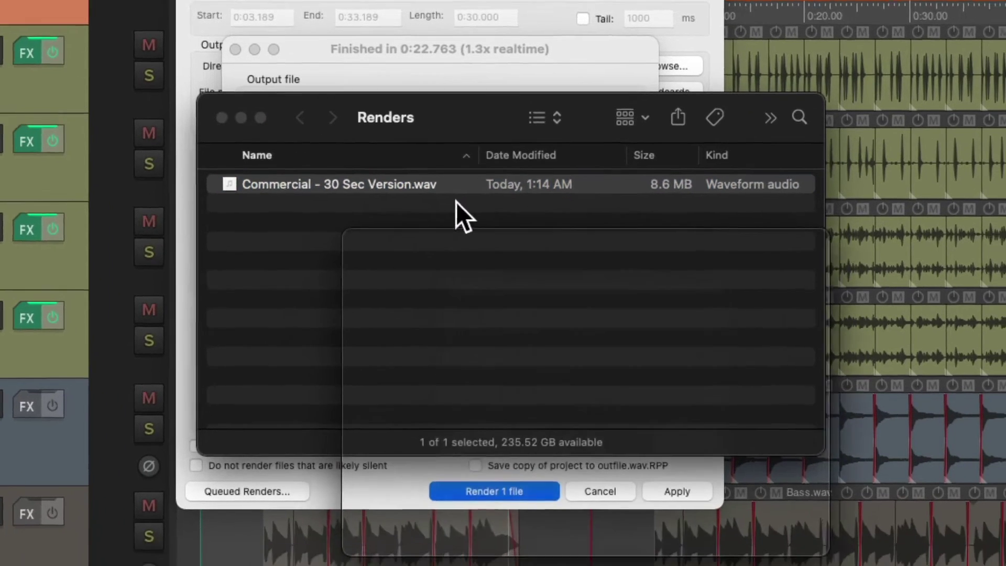
pyautogui.press('space')
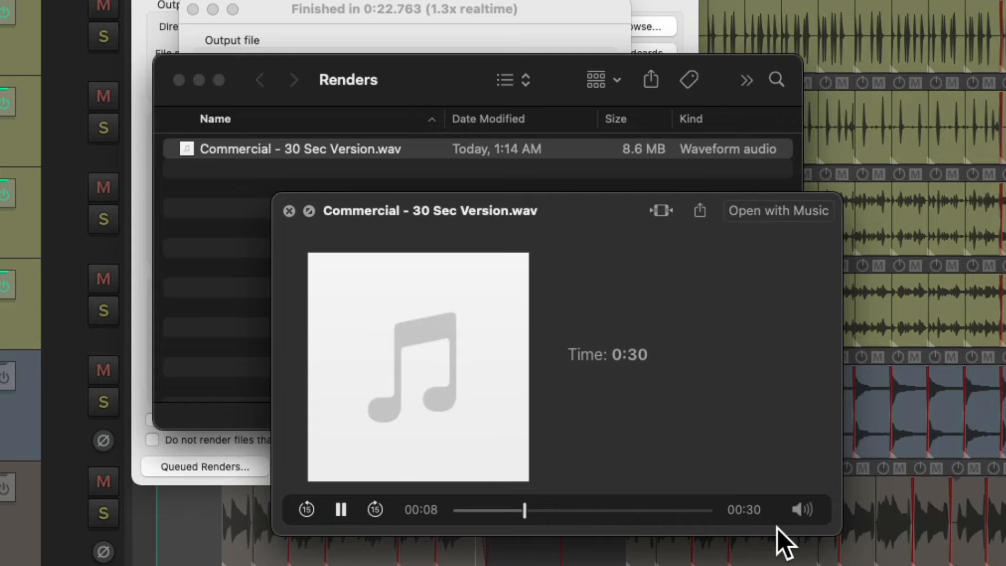
pyautogui.press('space')
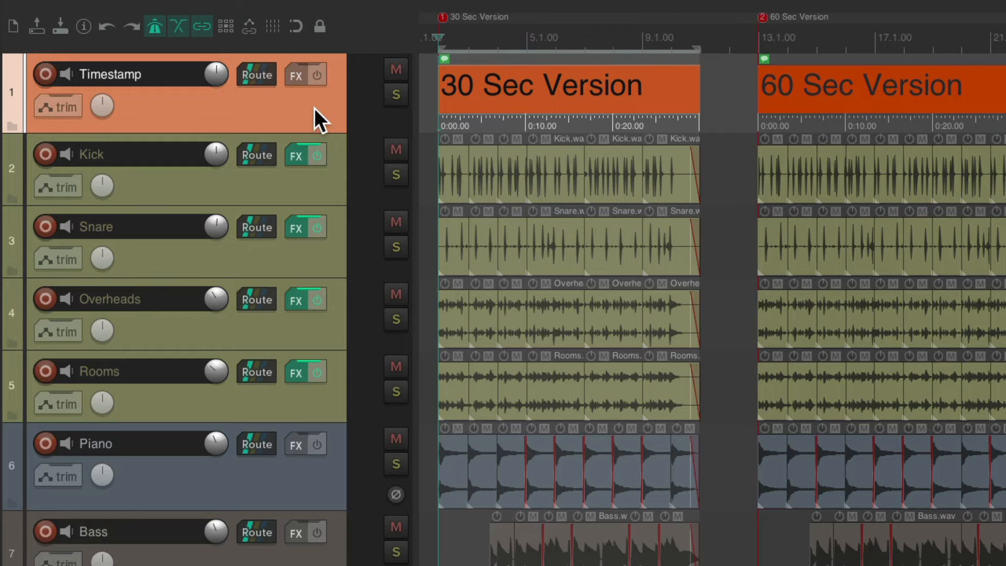
# Save the Timestamp track with its items as a track template named Timestamp
pyautogui.rightClick(315, 108)
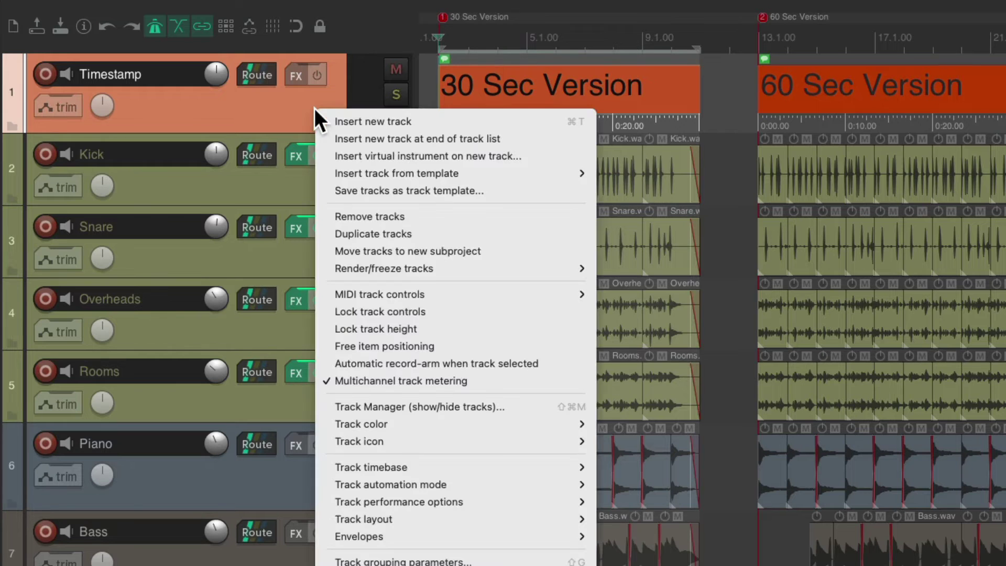
pyautogui.click(329, 195)
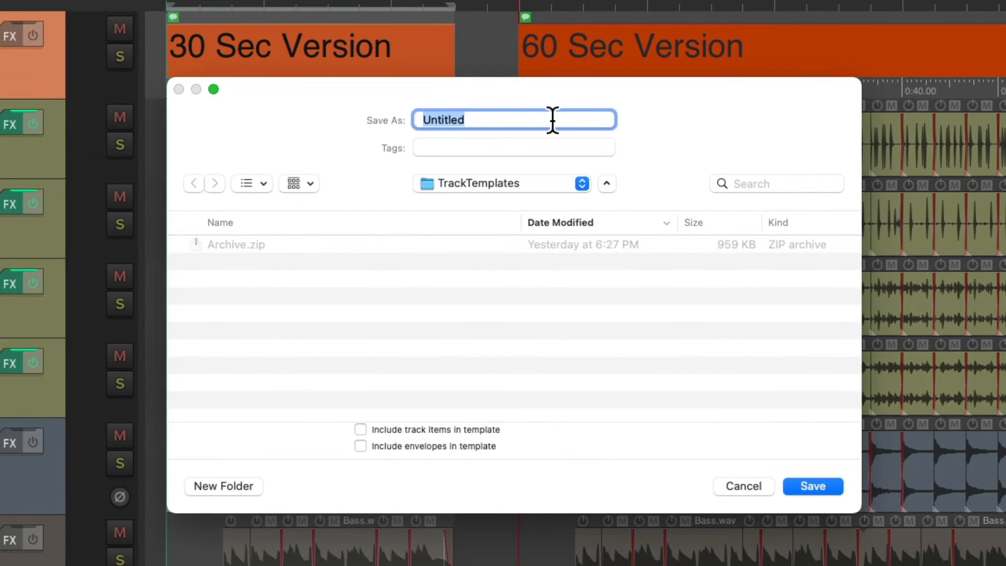
pyautogui.write('Timestamp')
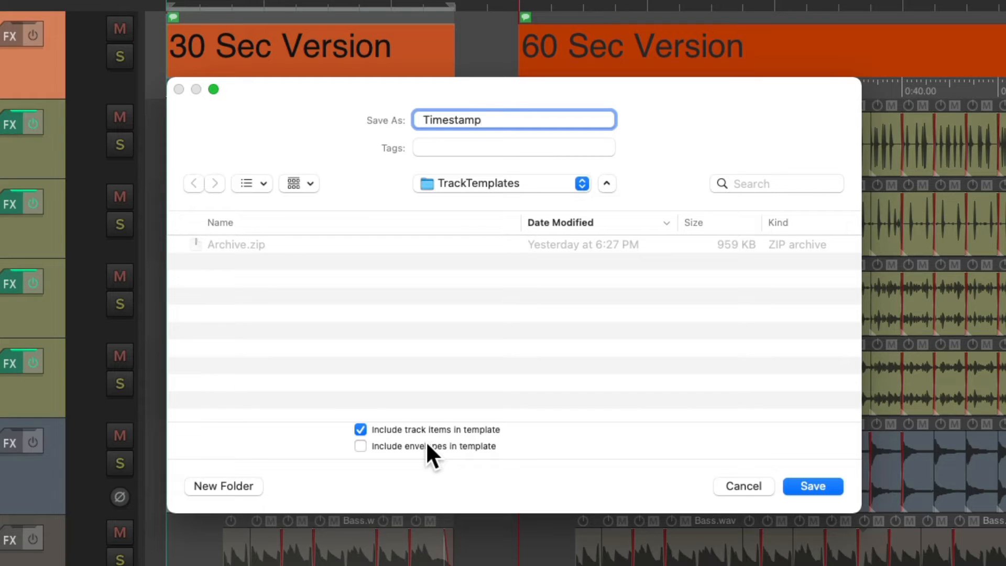
pyautogui.click(813, 486)
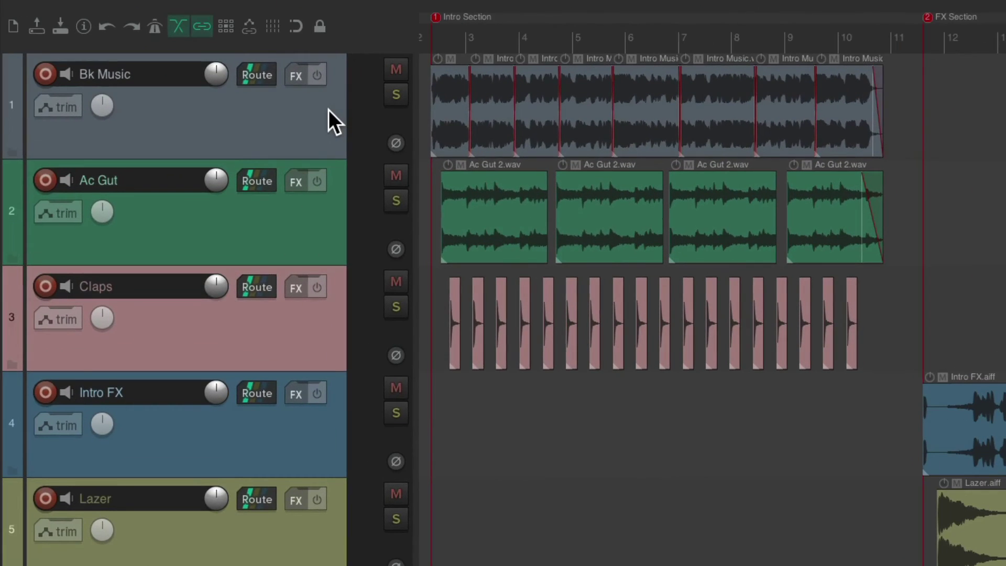
# Insert the Timestamp template track on top and delete its 30 Sec Version item
pyautogui.rightClick(328, 109)
pyautogui.moveTo(411, 174)
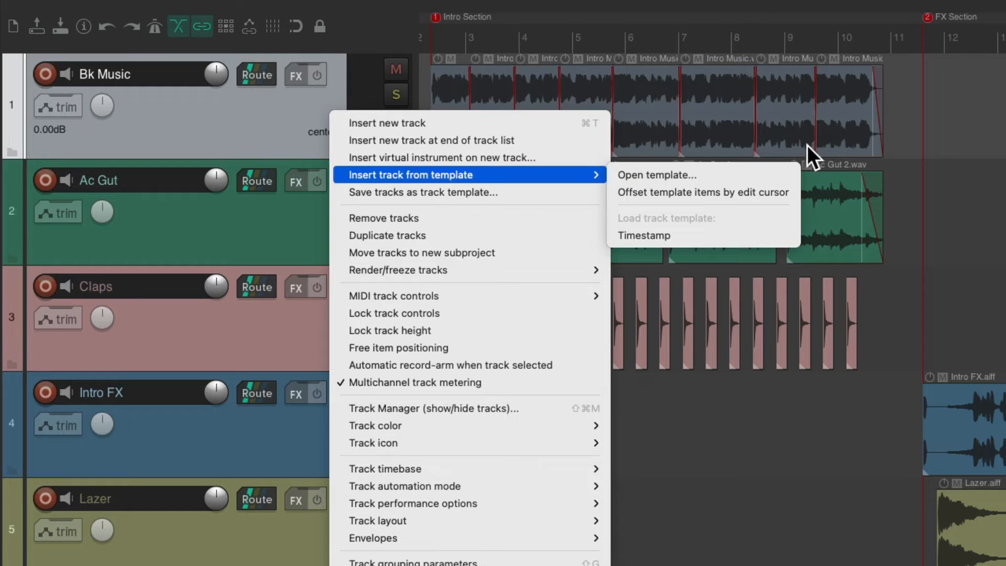
pyautogui.click(737, 231)
pyautogui.click(467, 74)
pyautogui.press('Delete')
pyautogui.click(401, 153)
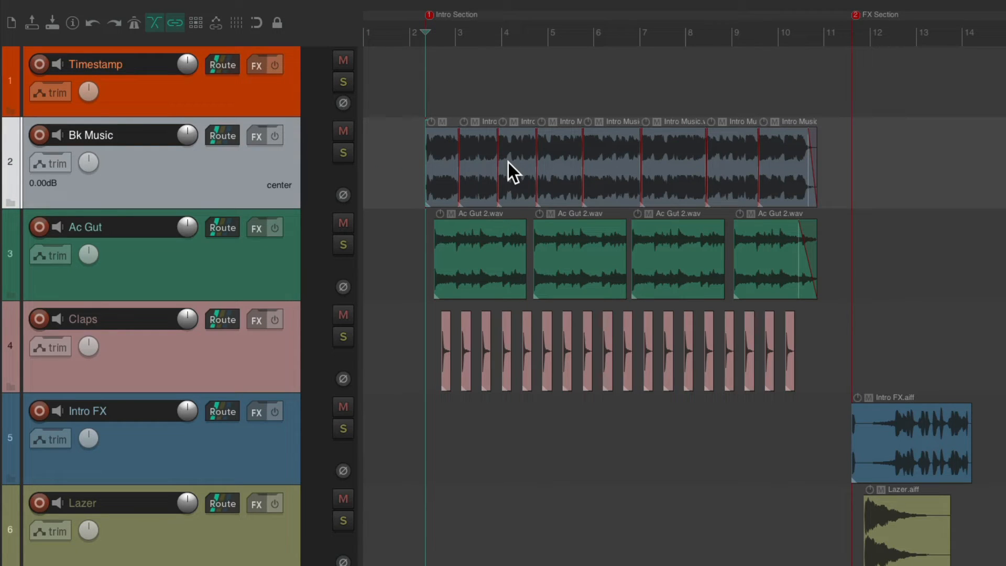
# Undo to restore the timestamp item and trim its end to the intro clips' end
pyautogui.click(275, 93)
pyautogui.hotkey('ctrl', 'z')
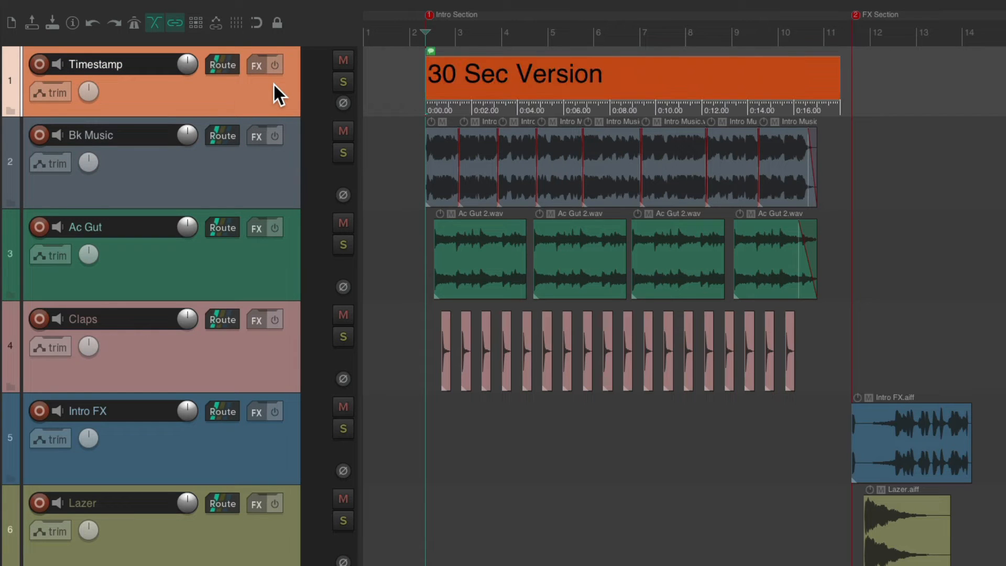
pyautogui.scroll(3, 415, 157)
pyautogui.scroll(3, 414, 157)
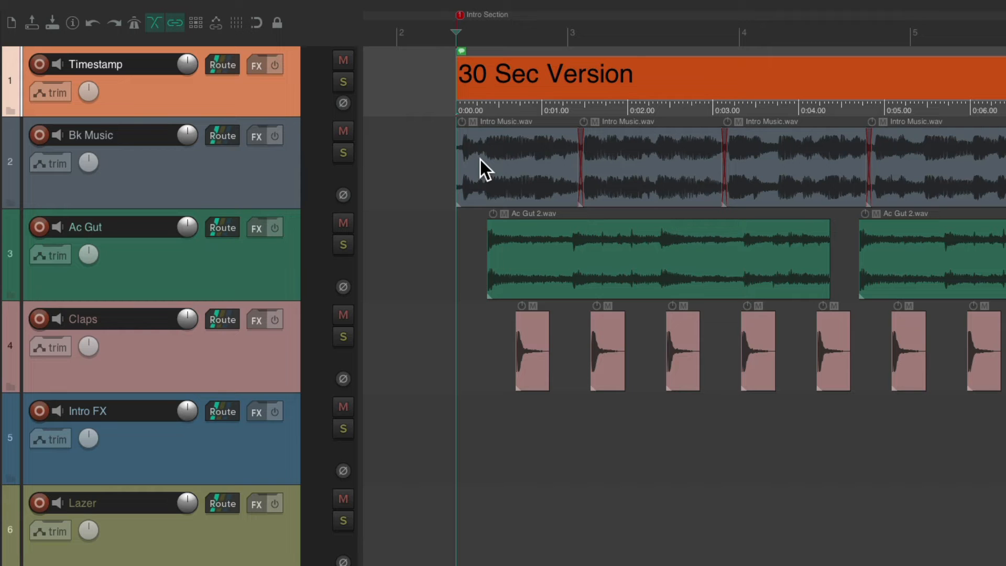
pyautogui.scroll(-3, 488, 138)
pyautogui.scroll(-3, 488, 138)
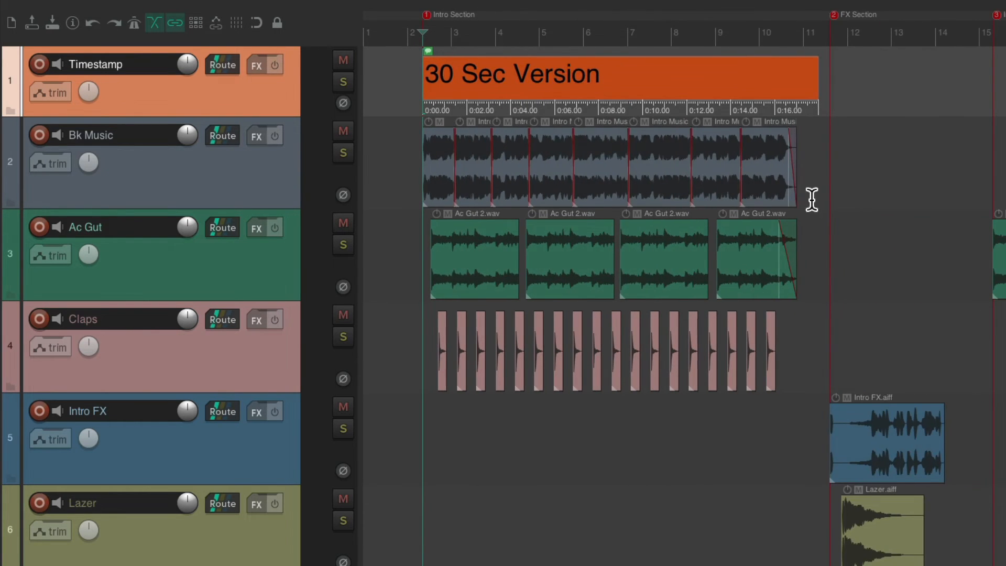
pyautogui.scroll(5, 851, 213)
pyautogui.scroll(3, 708, 158)
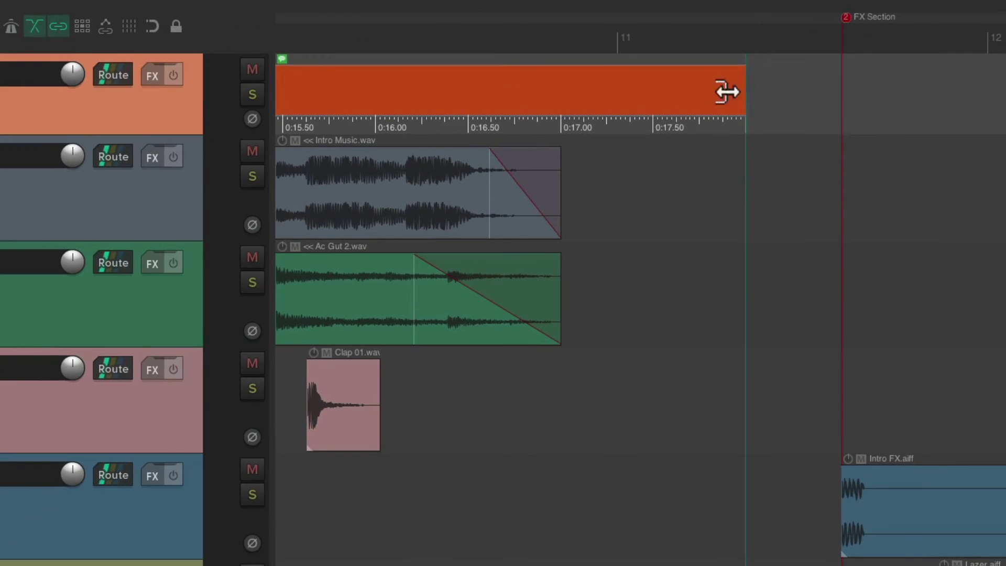
pyautogui.moveTo(739, 93); pyautogui.dragTo(734, 153)
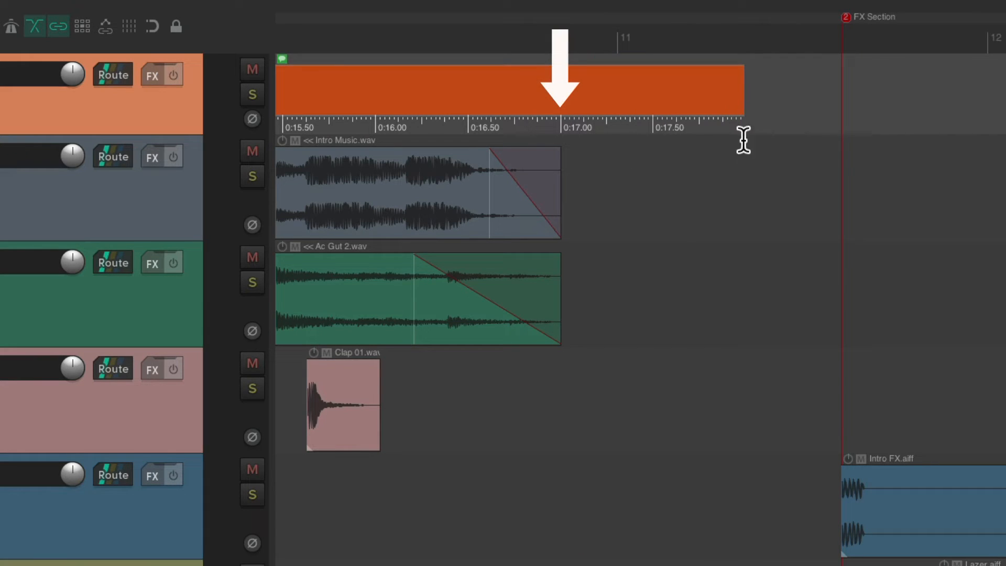
pyautogui.moveTo(744, 92); pyautogui.dragTo(562, 196)
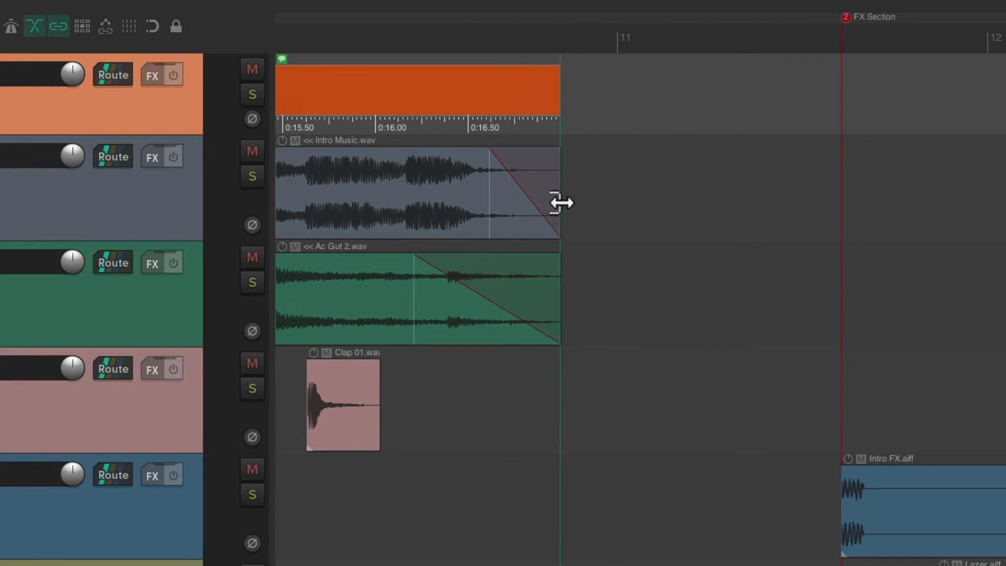
pyautogui.scroll(-5, 606, 241)
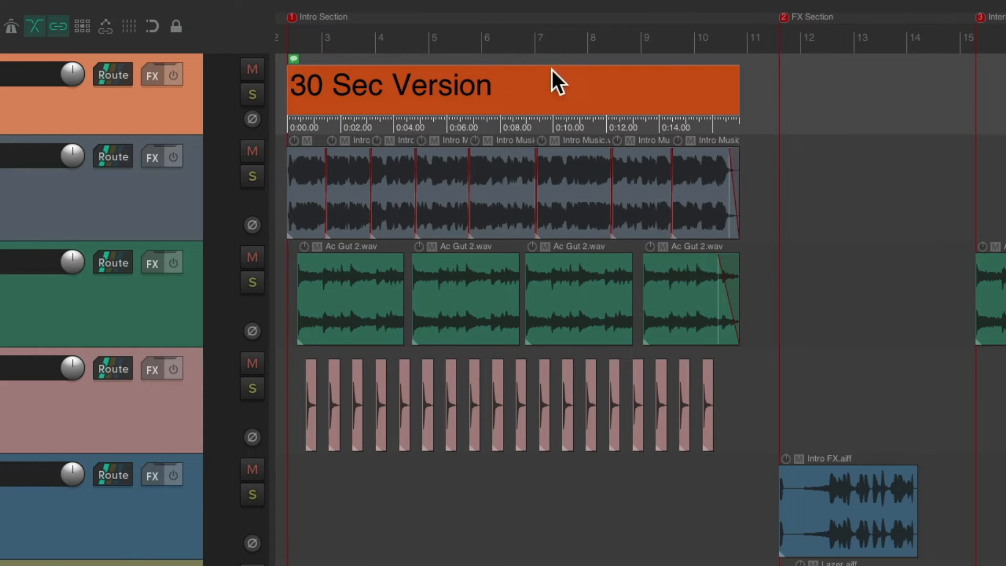
# Retitle the item's note to Intro Section
pyautogui.doubleClick(452, 78)
pyautogui.hotkey('ctrl', 'a')
pyautogui.write('Intro Section')
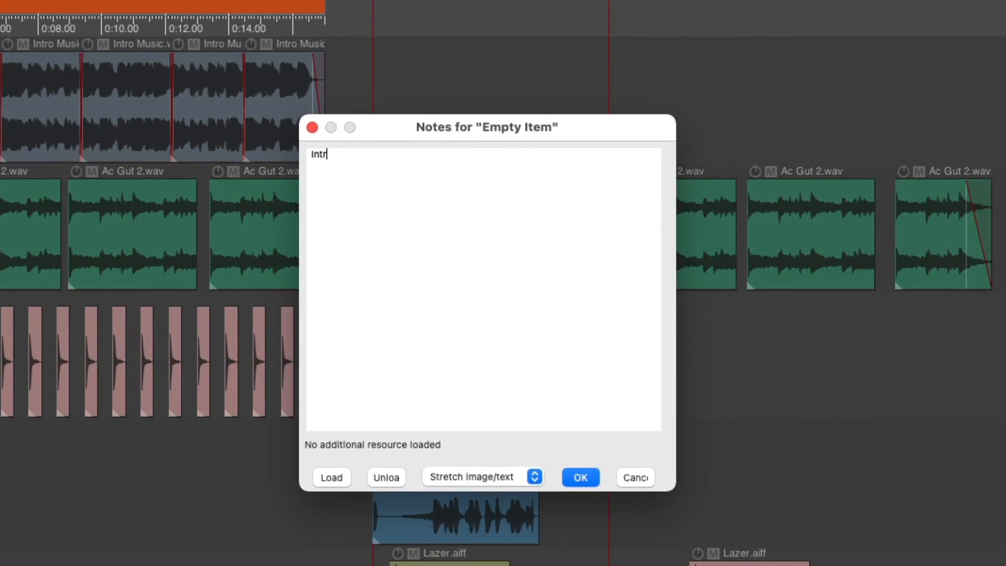
pyautogui.press('Return')
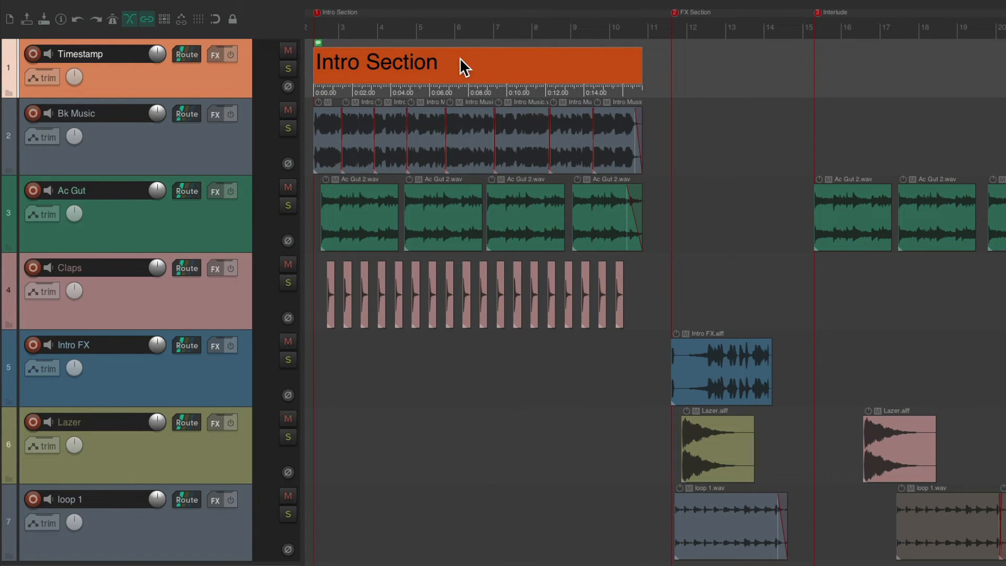
# Paste a copy of the timestamp item at the FX Section start and rename it FX Section
pyautogui.click(644, 360)
pyautogui.press('Tab')
pyautogui.click(238, 84)
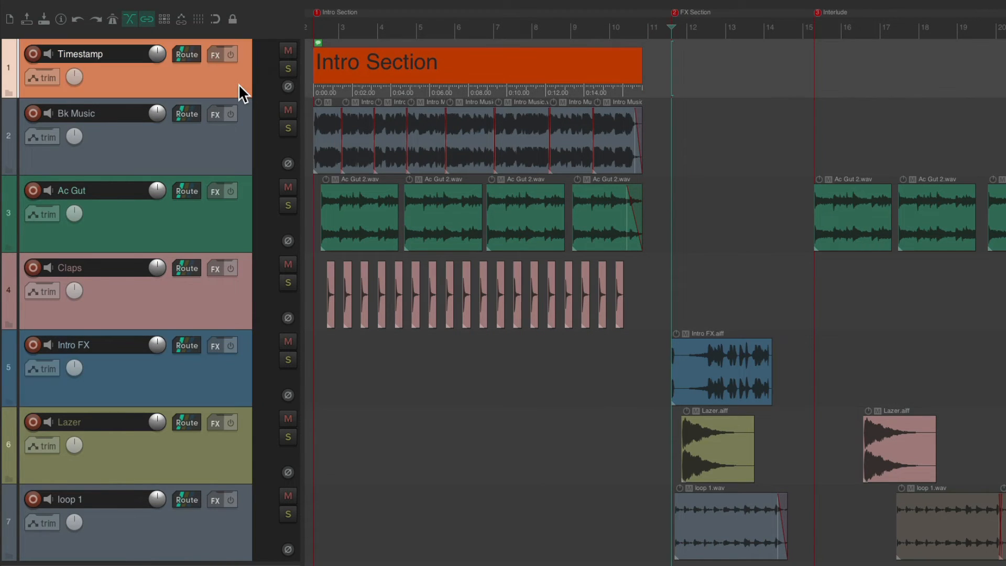
pyautogui.hotkey('ctrl', 'v')
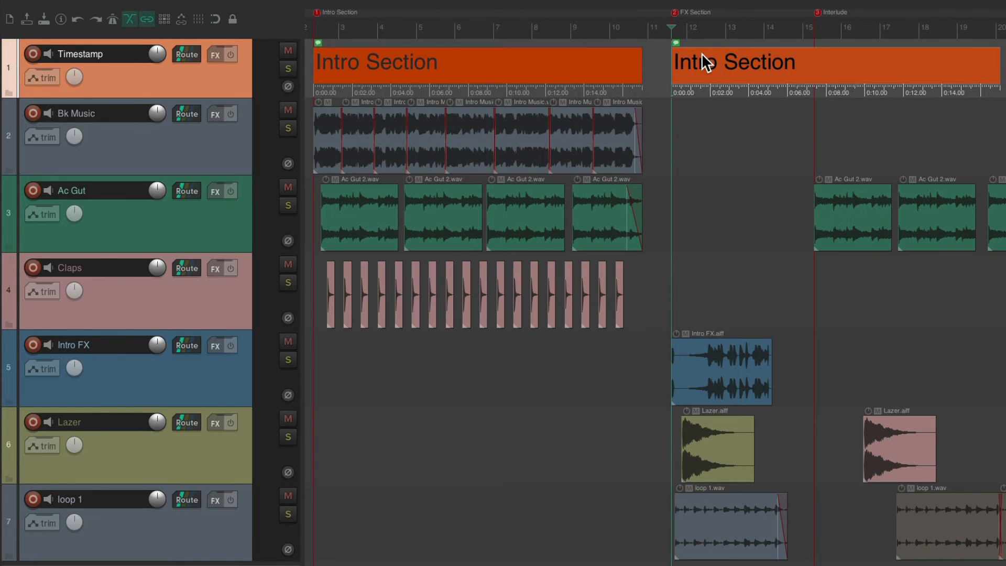
pyautogui.doubleClick(703, 61)
pyautogui.hotkey('ctrl', 'a')
pyautogui.write('FX Sect')
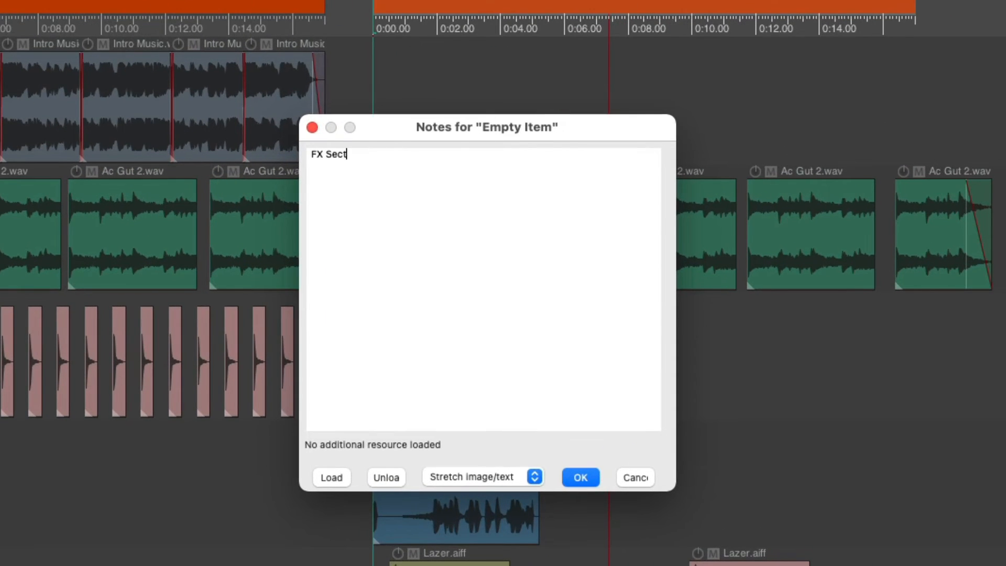
pyautogui.write('ion')
pyautogui.press('Return')
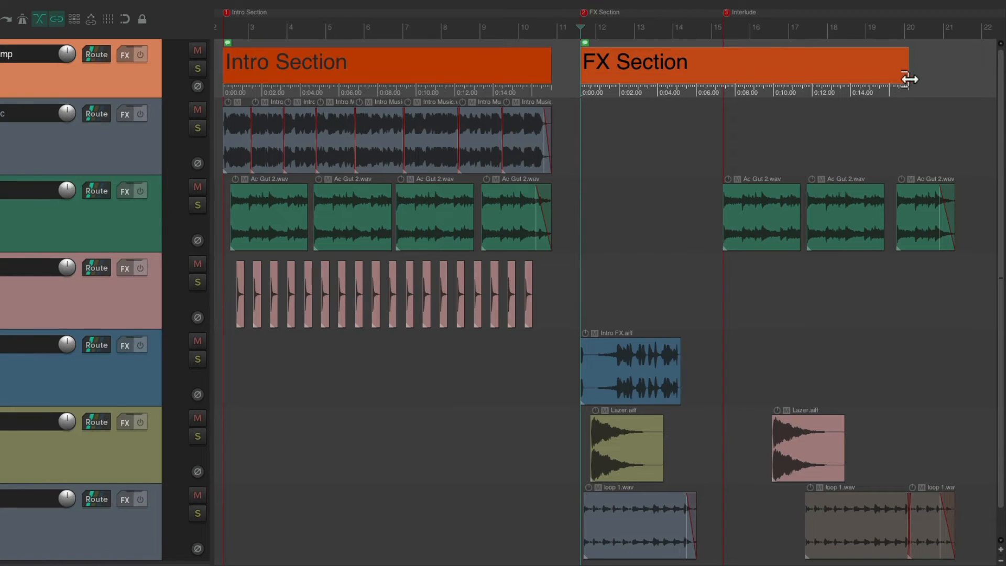
# Adjust the FX Section item's end to line up with the Interlude marker
pyautogui.moveTo(910, 79); pyautogui.dragTo(698, 78)
pyautogui.scroll(5, 717, 220)
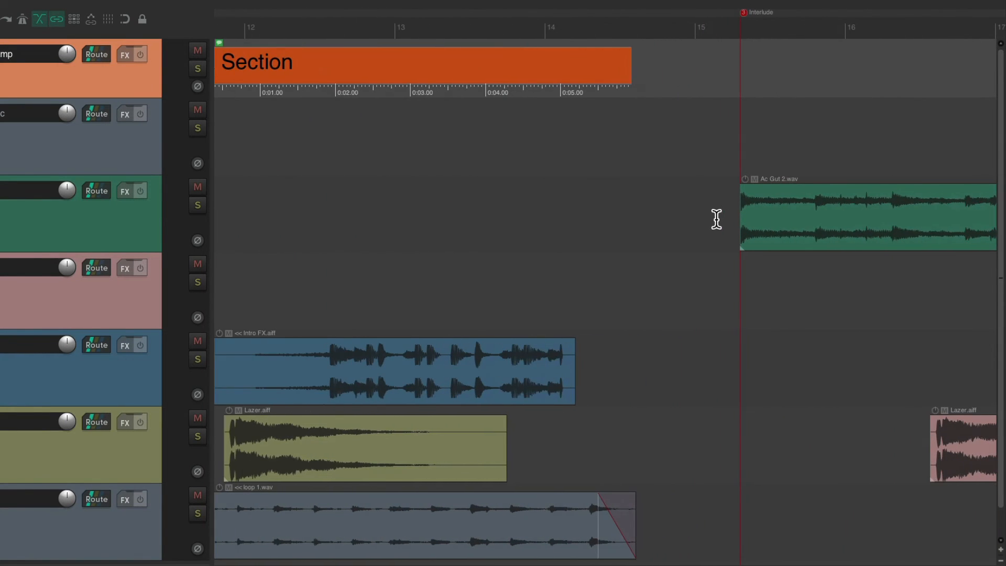
pyautogui.moveTo(632, 72); pyautogui.dragTo(698, 73)
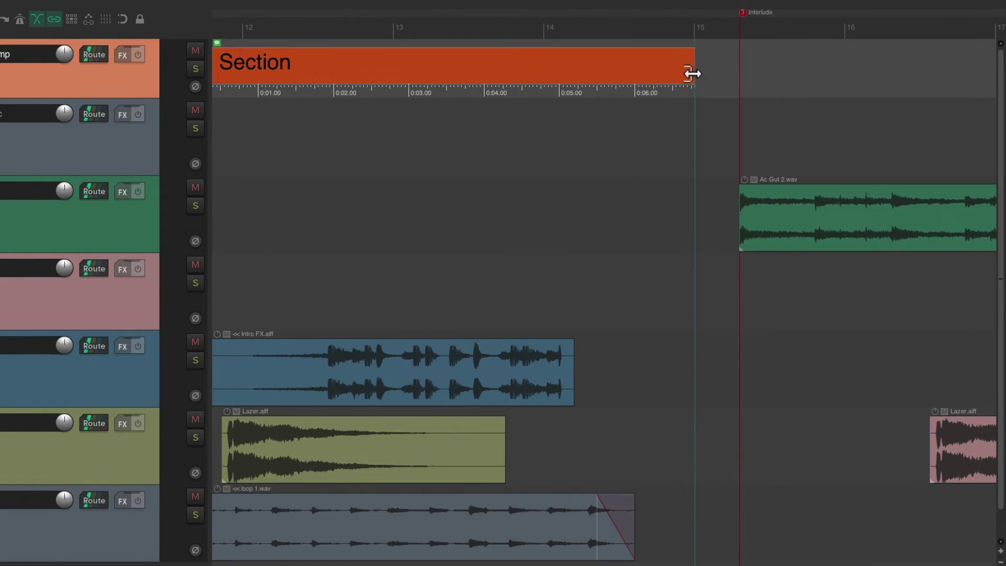
pyautogui.moveTo(699, 72); pyautogui.dragTo(645, 74)
pyautogui.moveTo(642, 123); pyautogui.dragTo(682, 123)
pyautogui.hscroll(-3, 659, 130)
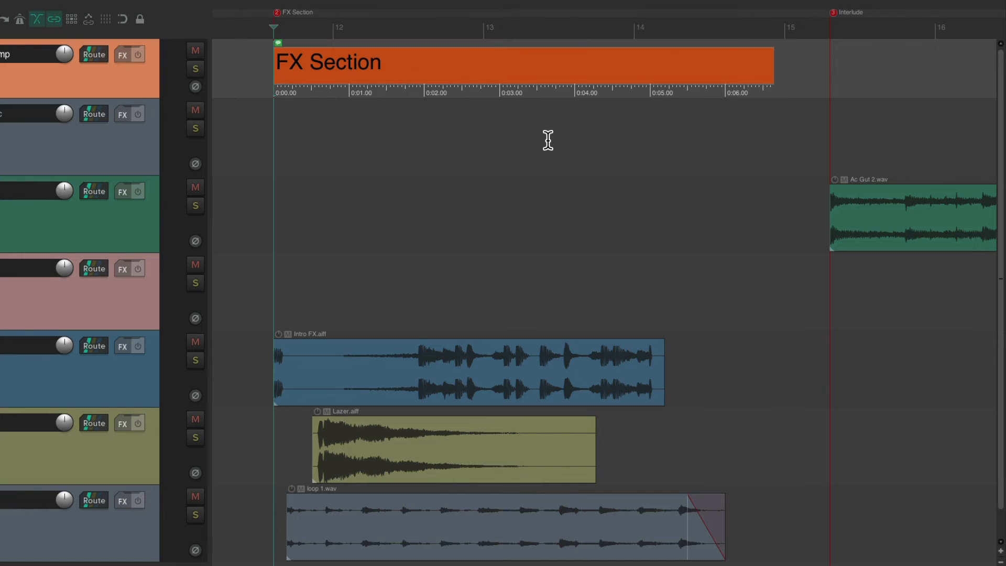
pyautogui.scroll(-3, 549, 140)
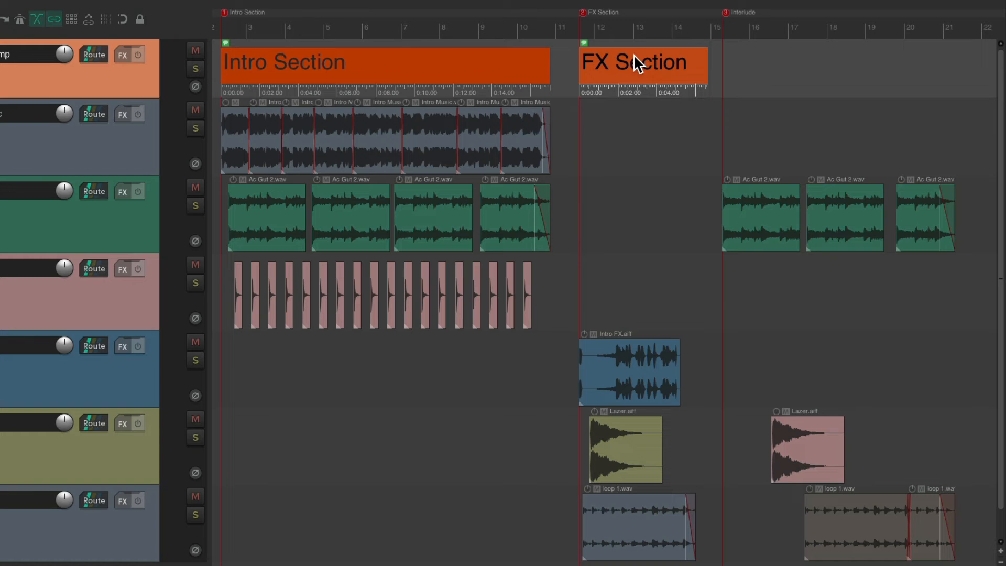
# Paste a timestamp item at the Interlude marker and trim it to the last guitar clip's end
pyautogui.click(709, 218)
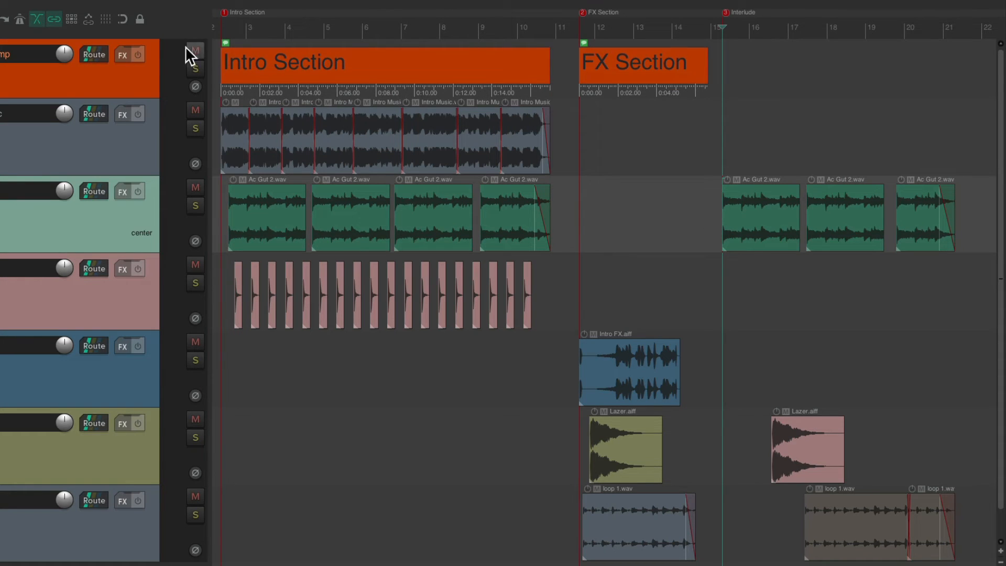
pyautogui.click(132, 76)
pyautogui.hotkey('ctrl', 'v')
pyautogui.hscroll(5, 378, 223)
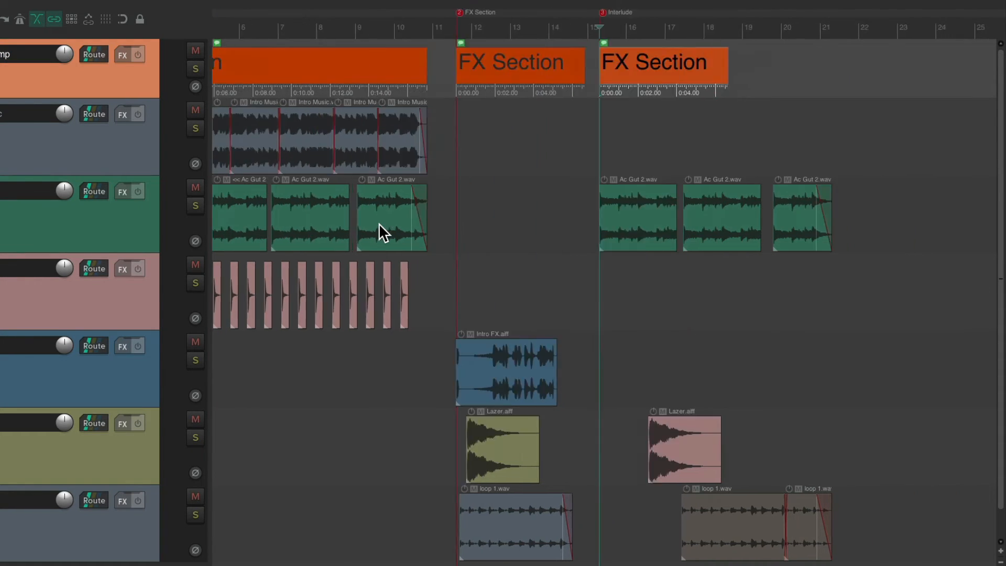
pyautogui.hscroll(3, 379, 223)
pyautogui.moveTo(628, 71); pyautogui.dragTo(729, 71)
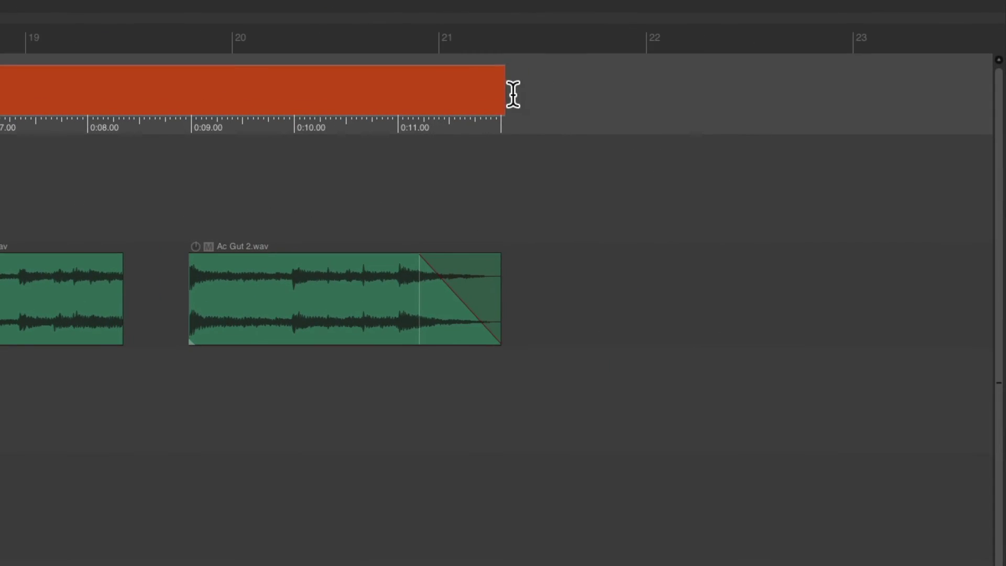
pyautogui.moveTo(515, 94); pyautogui.dragTo(727, 138)
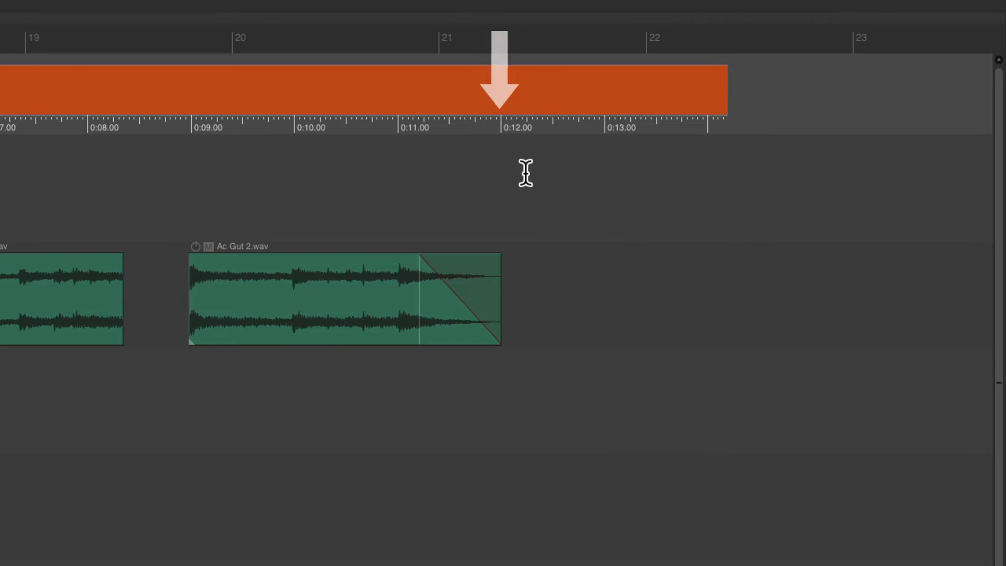
pyautogui.moveTo(727, 118); pyautogui.dragTo(575, 145)
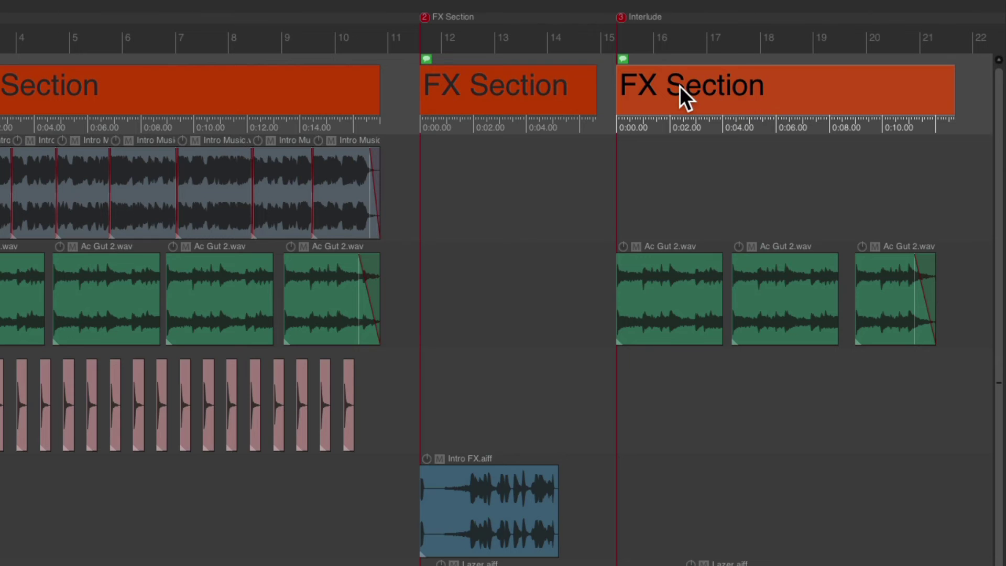
# Rename the new item Interlude
pyautogui.doubleClick(682, 86)
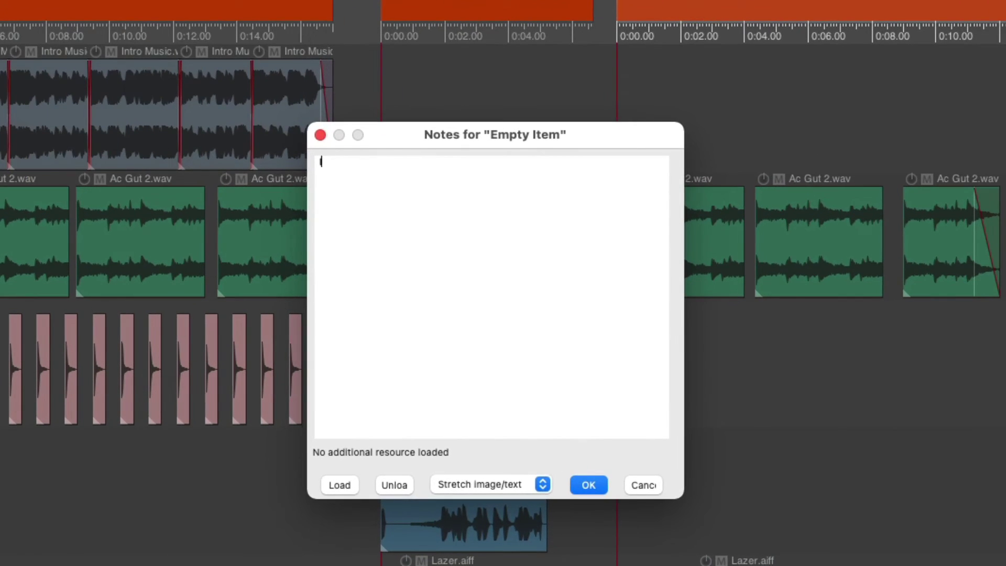
pyautogui.write('Interlude')
pyautogui.press('Return')
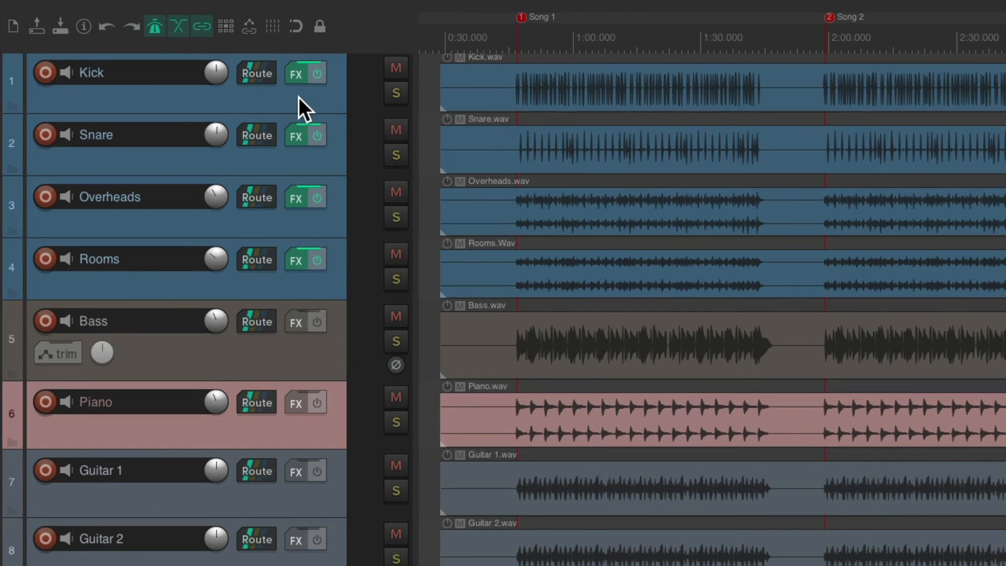
# Insert the Timestamp template track in the live project and paste its item at the Song 1 marker
pyautogui.rightClick(300, 100)
pyautogui.moveTo(381, 162)
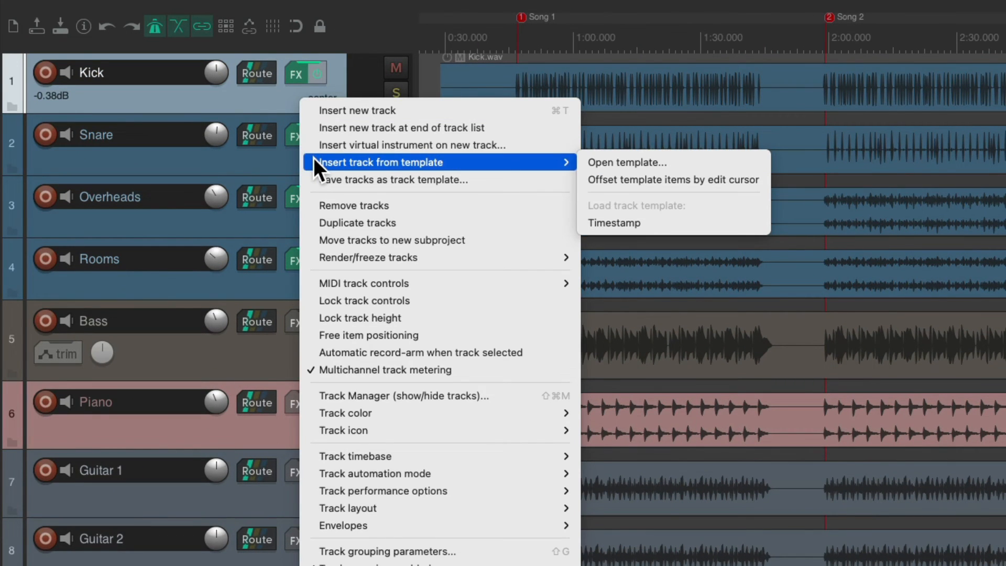
pyautogui.click(678, 220)
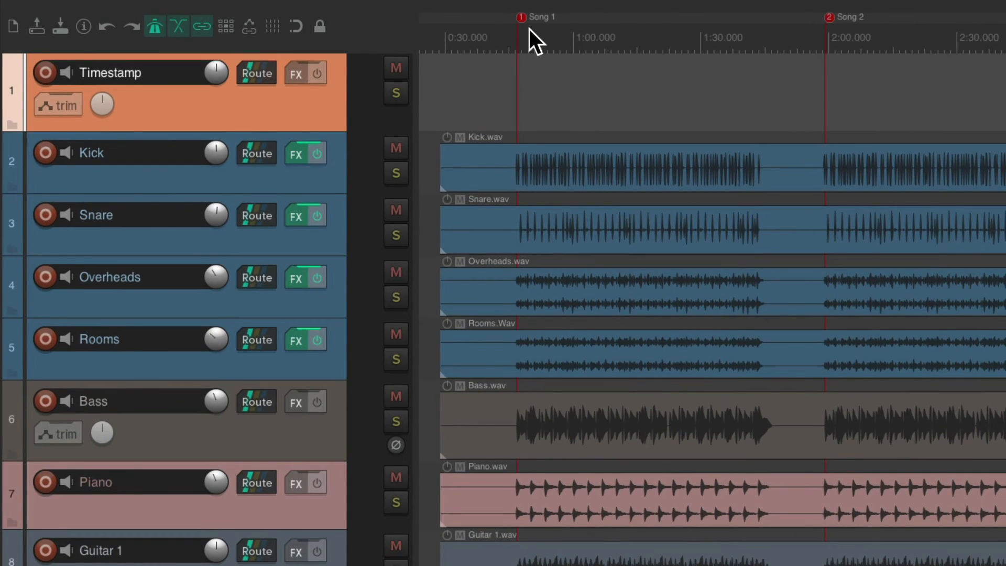
pyautogui.click(524, 17)
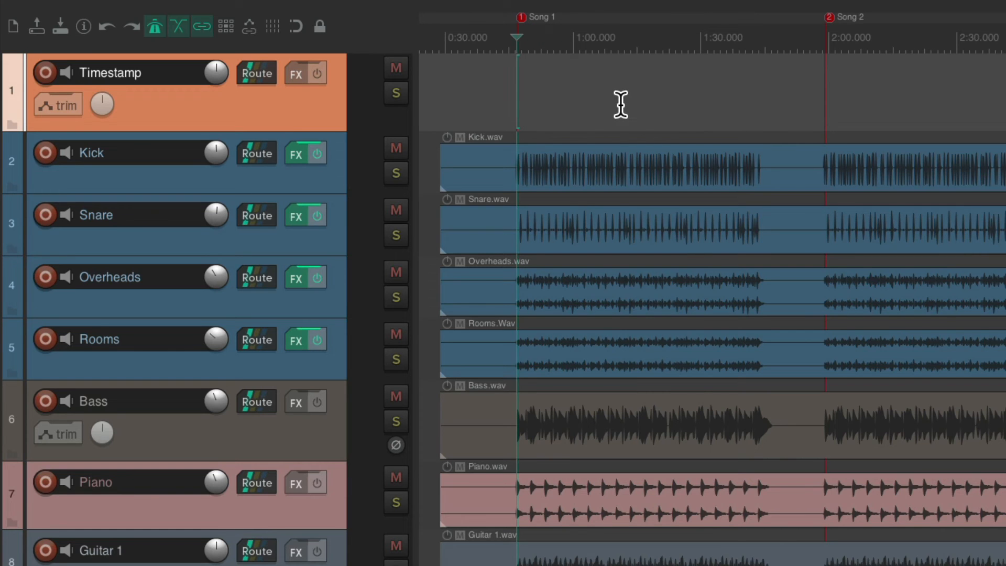
pyautogui.hotkey('ctrl', 'v')
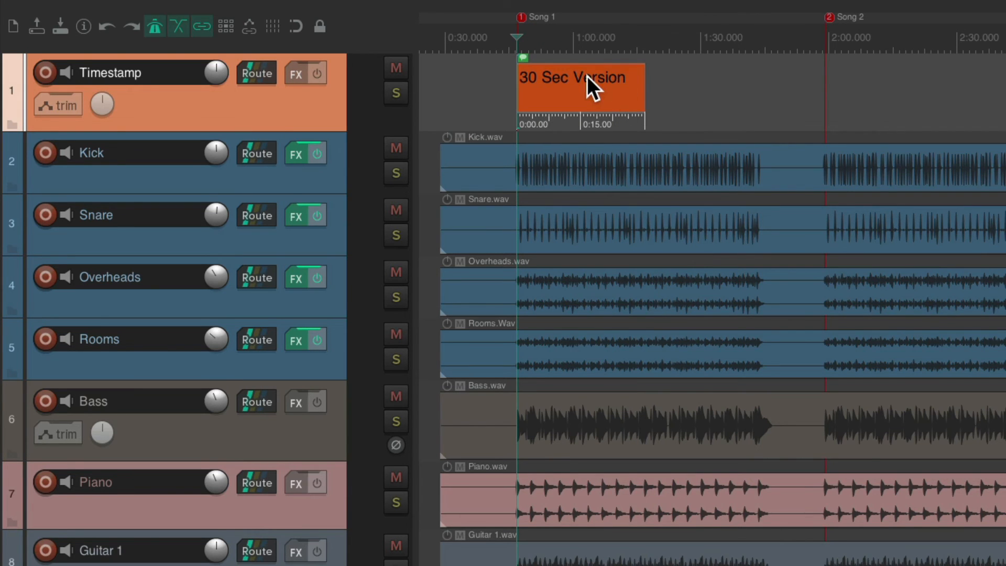
# Rename the pasted item Song 1
pyautogui.doubleClick(587, 77)
pyautogui.press('super+a')
pyautogui.write('Son')
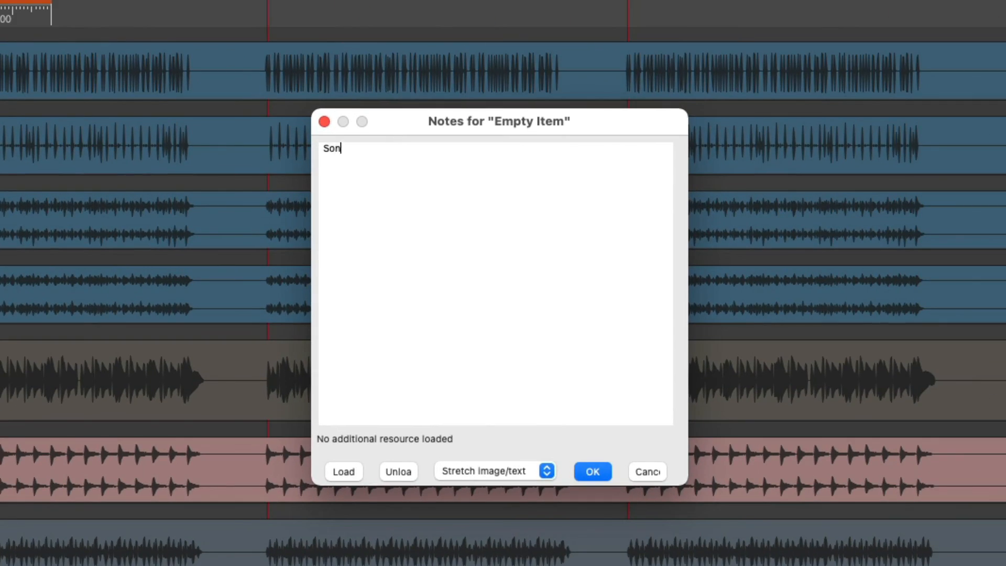
pyautogui.write('g 1')
pyautogui.press('Return')
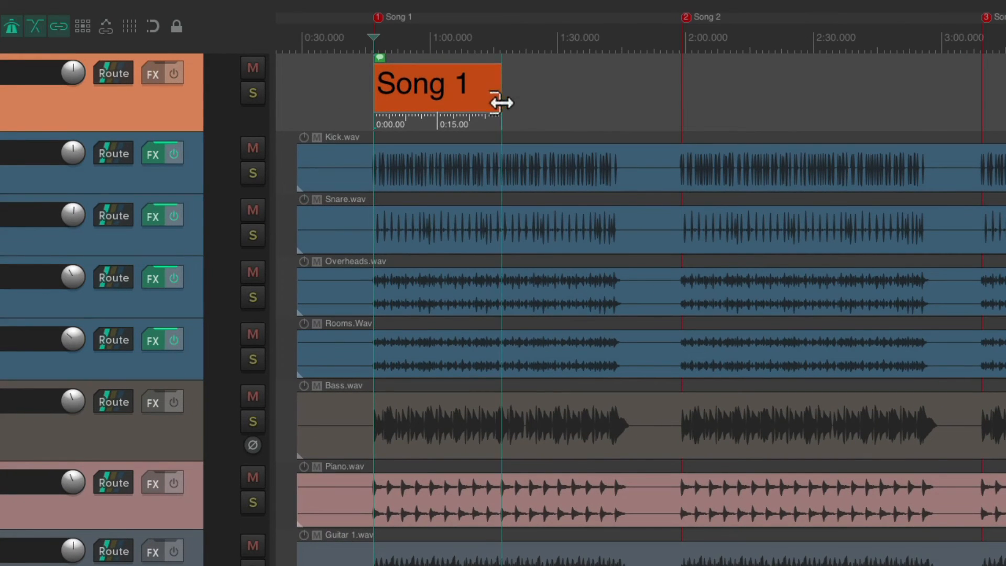
# Resize the Song 1 item to end where song 1 ends
pyautogui.moveTo(503, 104)
pyautogui.mouseDown()
pyautogui.moveTo(625, 118)
pyautogui.moveTo(784, 95)
pyautogui.mouseUp()
pyautogui.scroll(3, 633, 158)
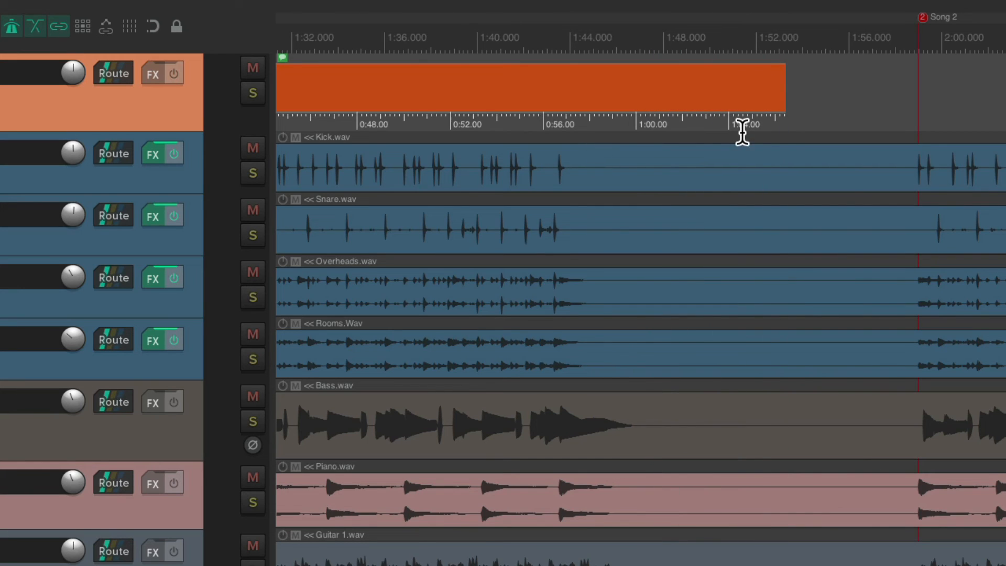
pyautogui.moveTo(784, 98); pyautogui.dragTo(704, 110)
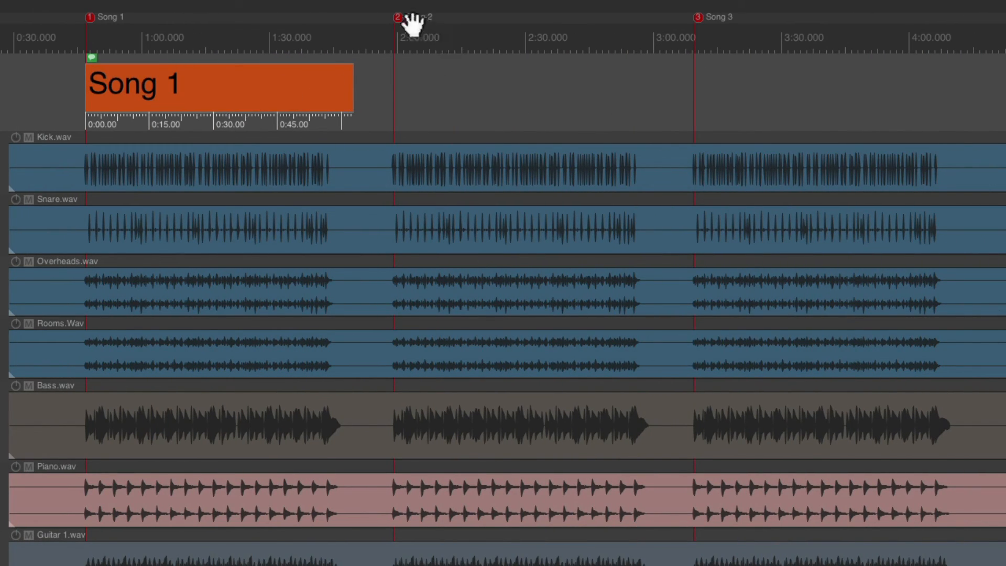
# Paste a copy at the Song 2 marker, fit it to song 2 and rename it Song 2
pyautogui.click(398, 17)
pyautogui.hotkey('ctrl', 'v')
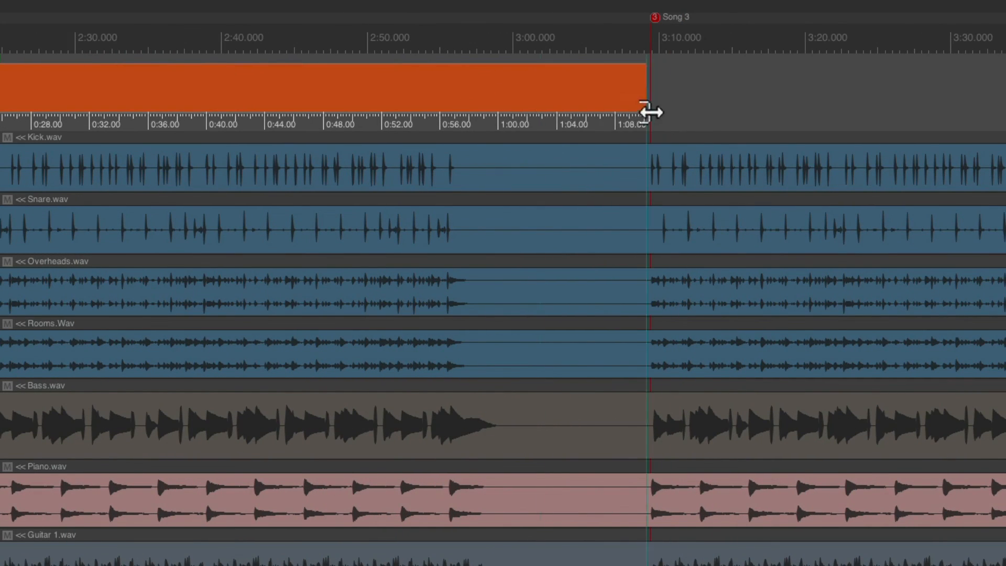
pyautogui.moveTo(543, 126); pyautogui.dragTo(559, 126)
pyautogui.doubleClick(517, 73)
pyautogui.write('Song 2')
pyautogui.press('Return')
# Paste another copy at the Song 3 marker, rename it Song 3 and trim it to the song's end
pyautogui.click(699, 17)
pyautogui.hotkey('ctrl', 'v')
pyautogui.doubleClick(818, 73)
pyautogui.write('Song 3')
pyautogui.press('Return')
pyautogui.scroll(3, 771, 220)
pyautogui.scroll(3, 555, 292)
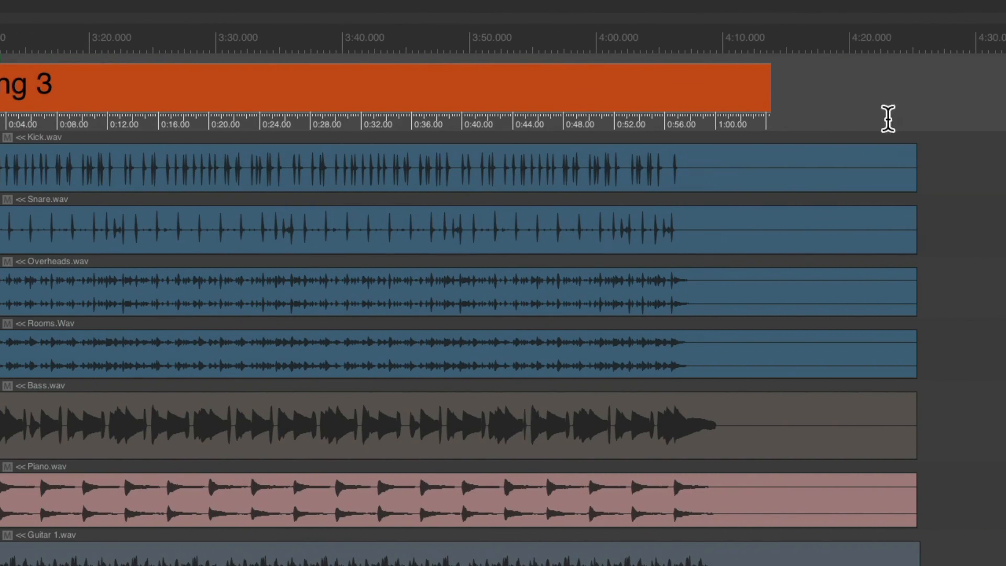
pyautogui.moveTo(771, 91); pyautogui.dragTo(741, 91)
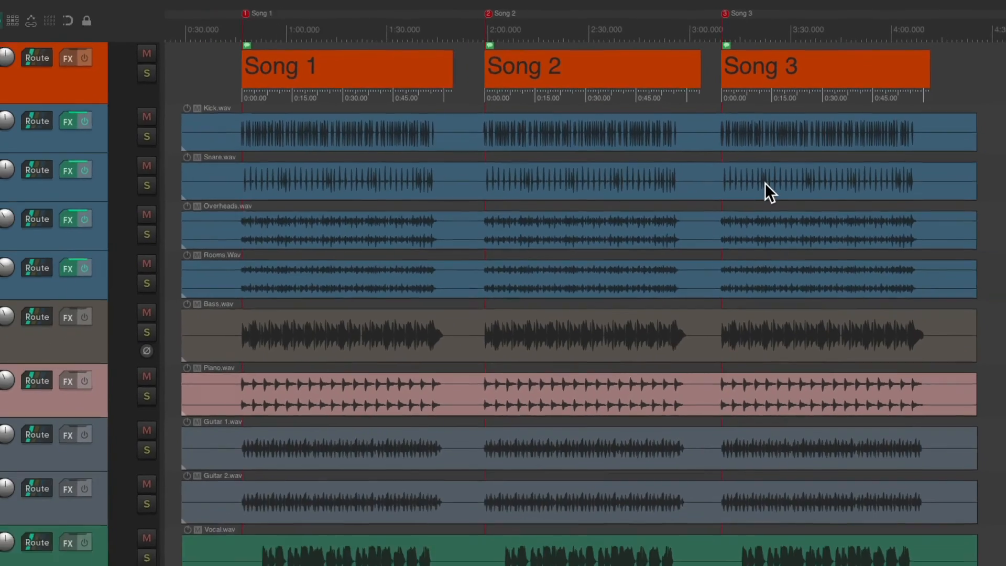